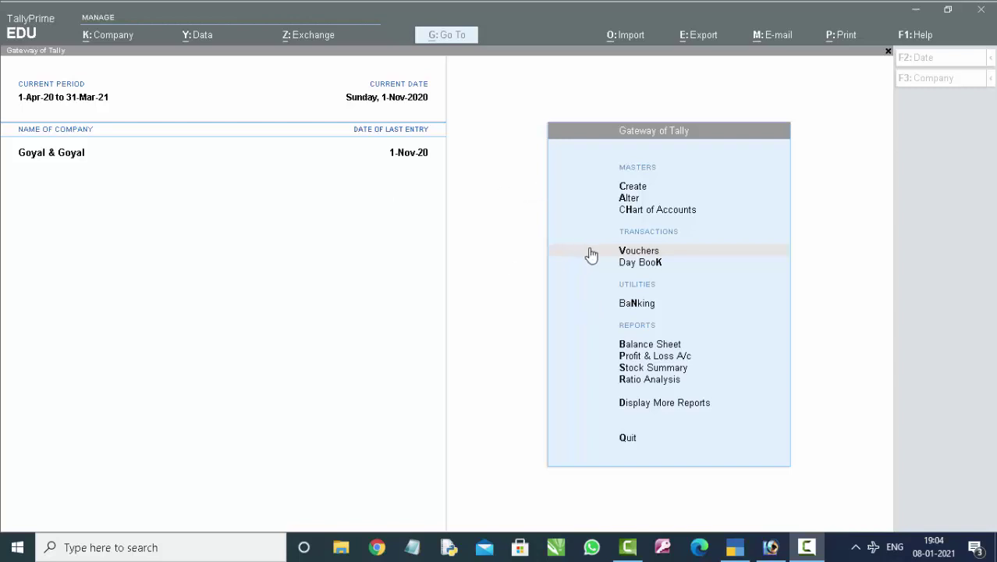
# Close the open chart of accounts masters list and return to the home screen
pyautogui.click(636, 219)
pyautogui.click(636, 215)
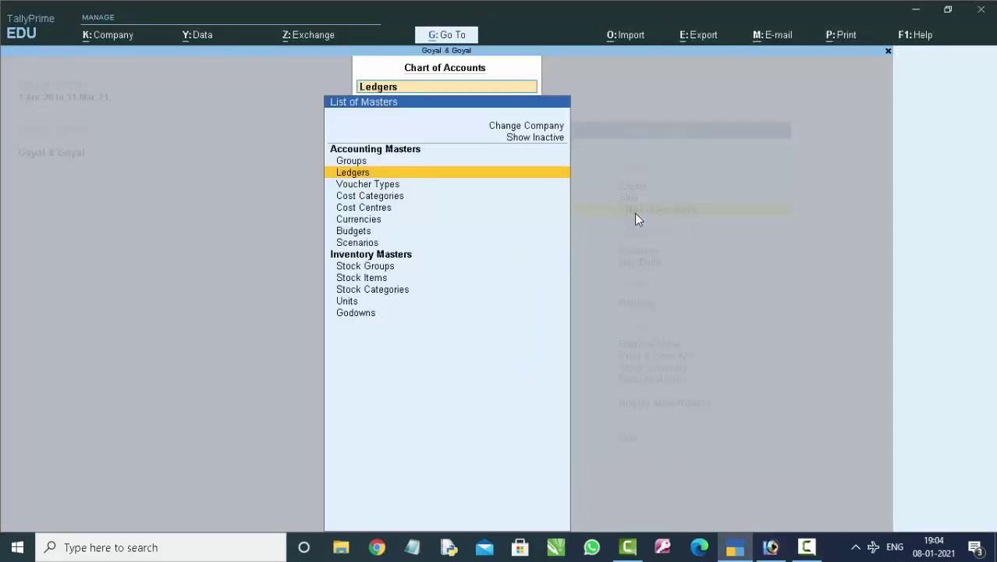
pyautogui.press('BackSpace')
pyautogui.press('Escape')
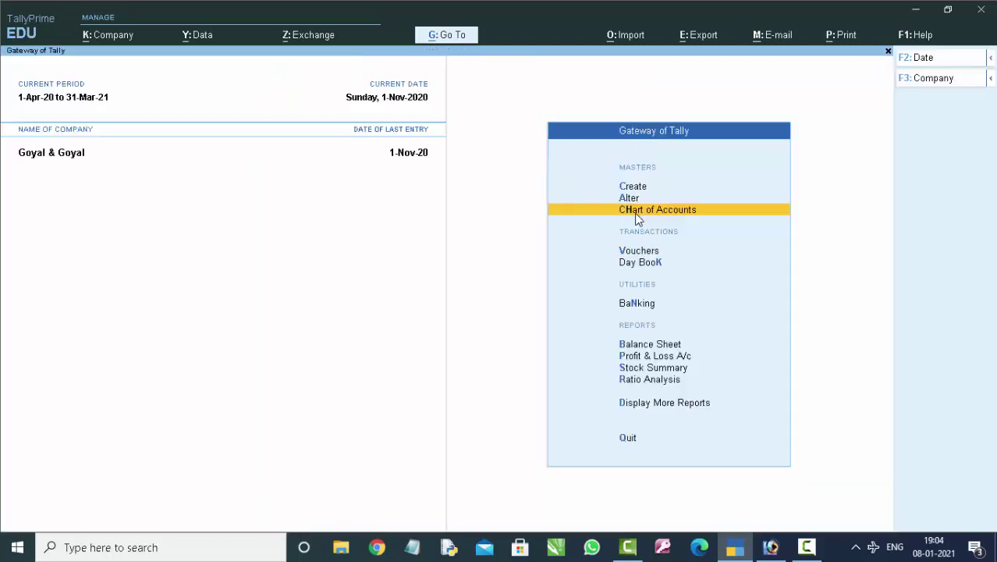
# Choose Create Company from the List of Companies to get a blank creation form
pyautogui.press('F3')
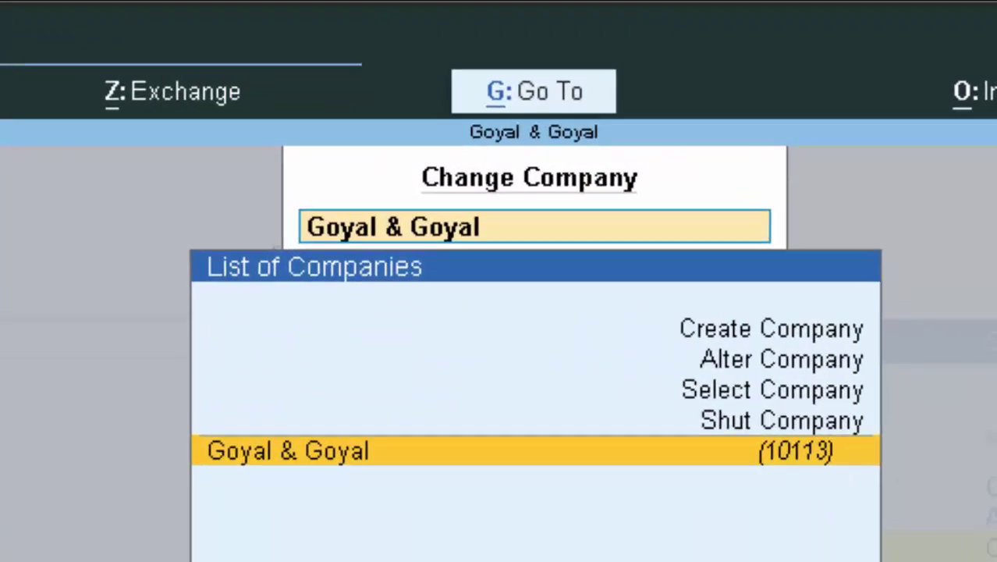
pyautogui.press('Up')
pyautogui.press('Up')
pyautogui.press('Up')
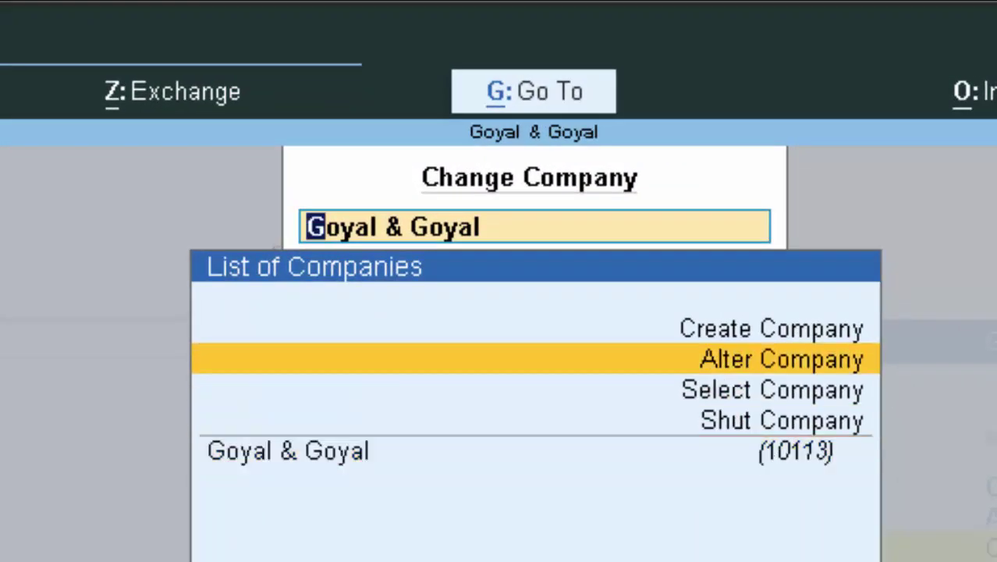
pyautogui.press('Up')
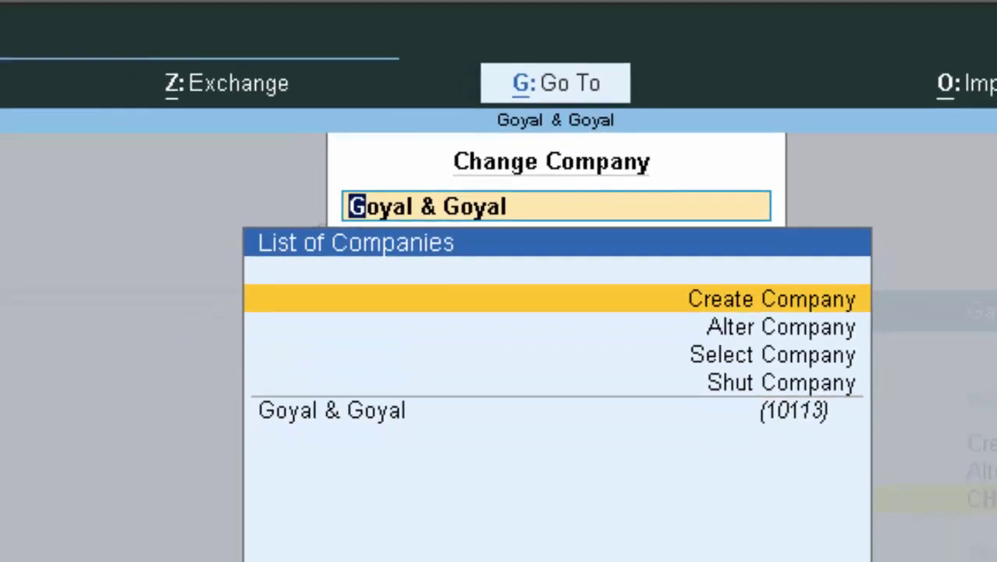
pyautogui.press('Return')
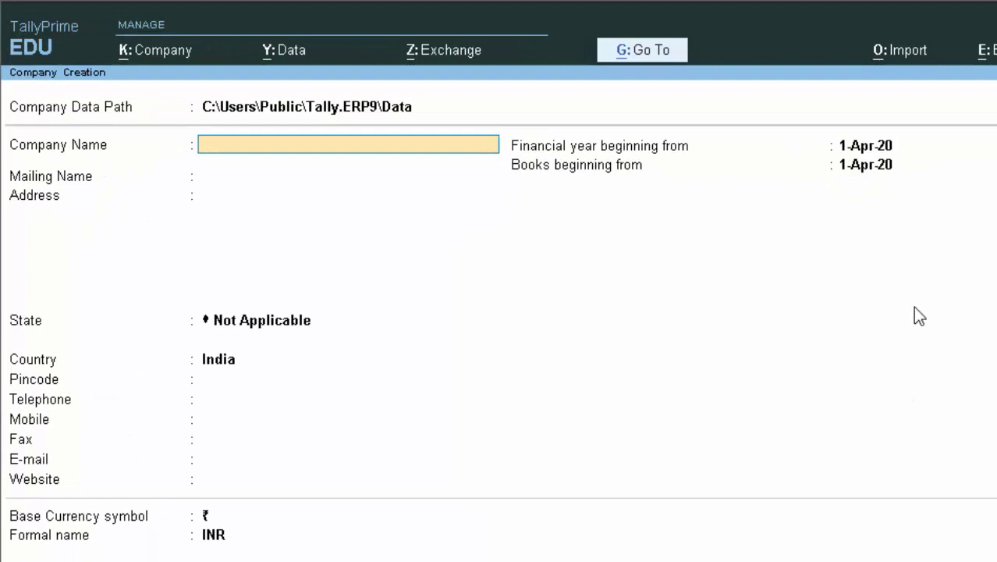
# Create Sahil Enterprises in Uttar Pradesh, pincode 274001, with the year starting 1-Apr-20
pyautogui.write('Sahi')
pyautogui.write('l')
pyautogui.write(' En')
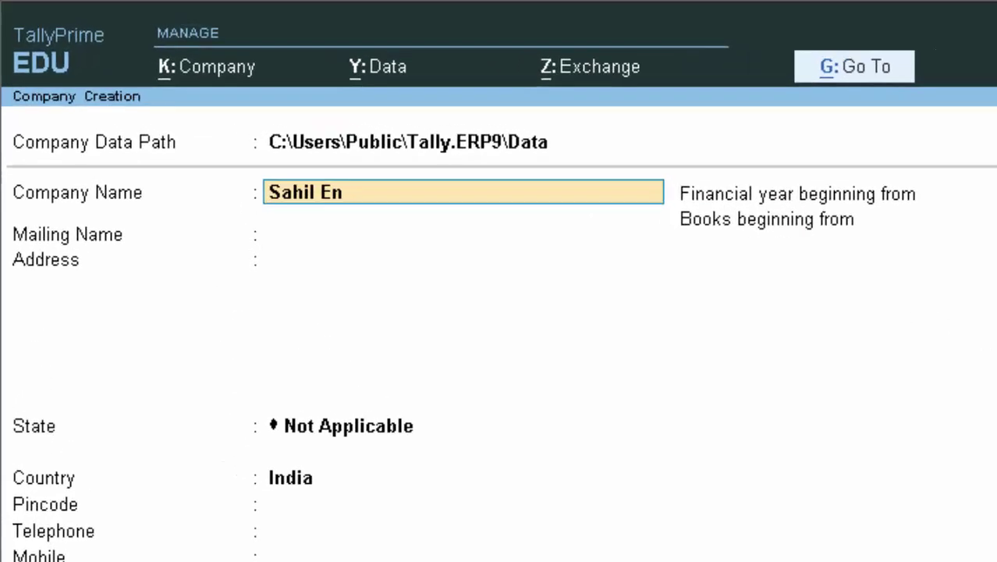
pyautogui.write('terprises')
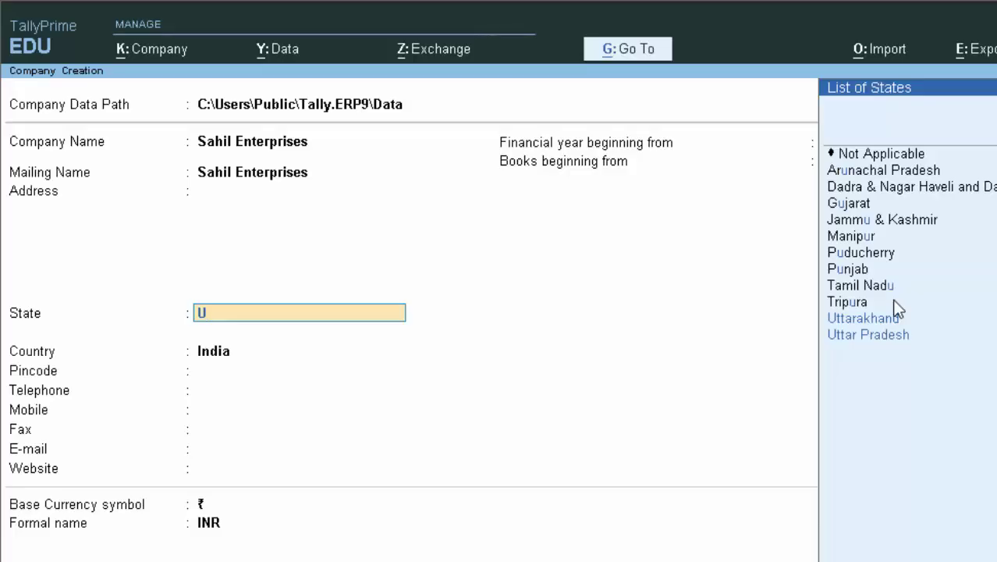
pyautogui.press('Down')
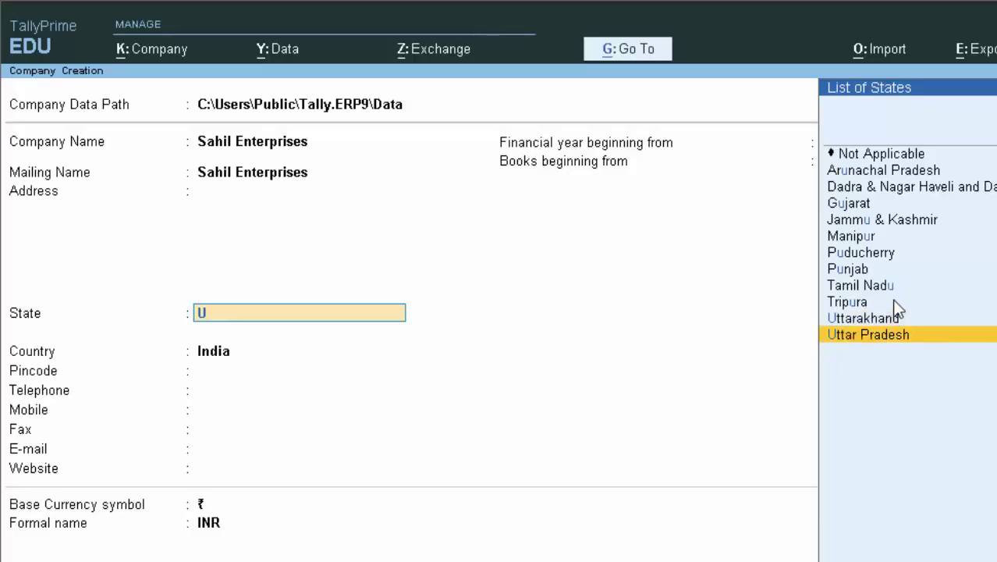
pyautogui.press('Return')
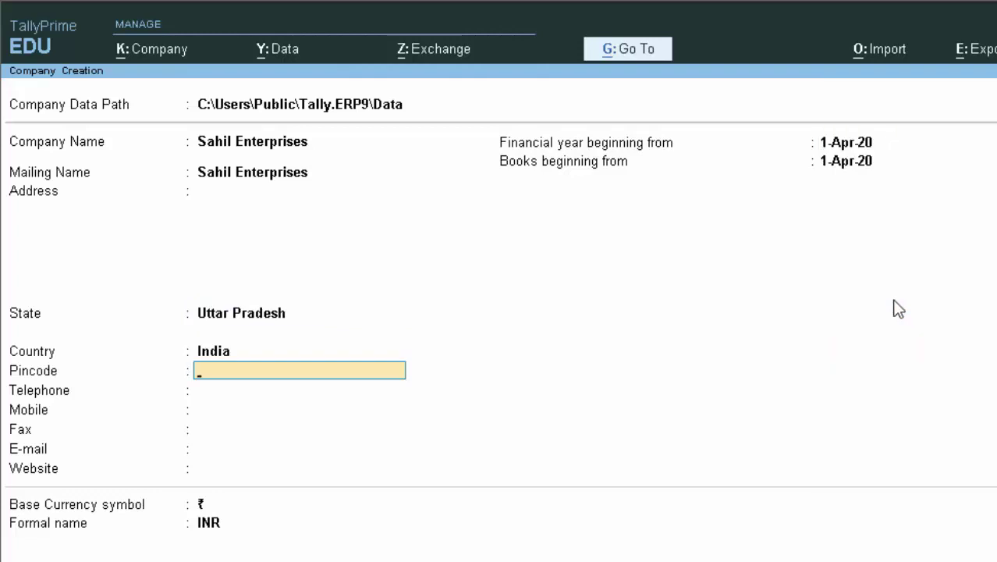
pyautogui.write('Deo')
pyautogui.press('BackSpace')
pyautogui.press('BackSpace')
pyautogui.press('BackSpace')
pyautogui.press('BackSpace')
pyautogui.write('27')
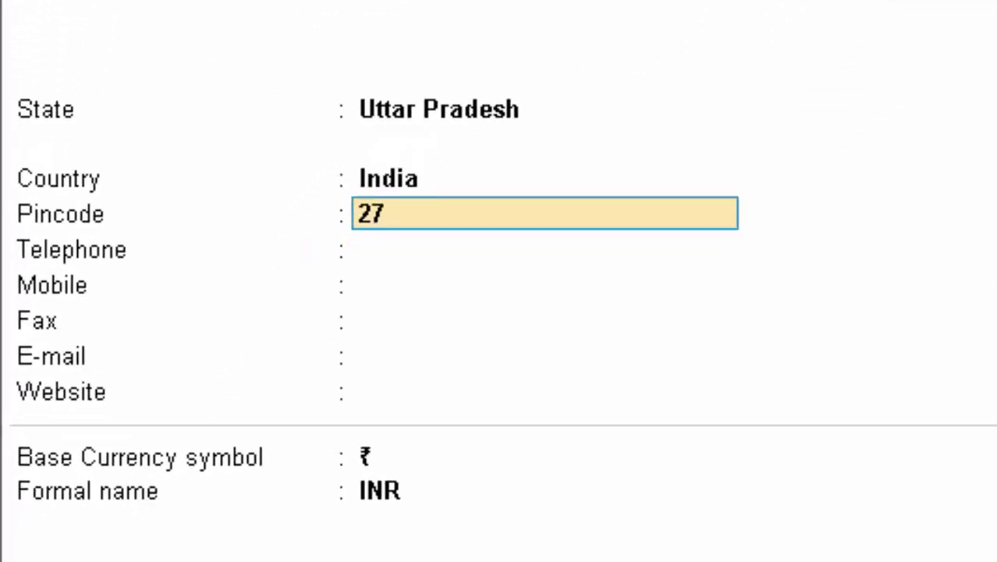
pyautogui.write('40')
pyautogui.write('0')
pyautogui.write('1')
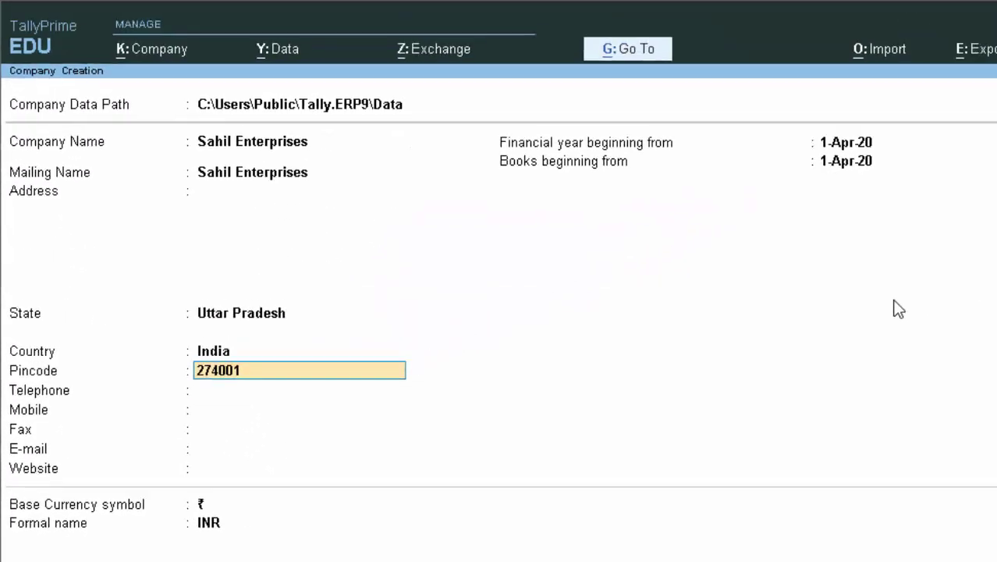
pyautogui.press('Return')
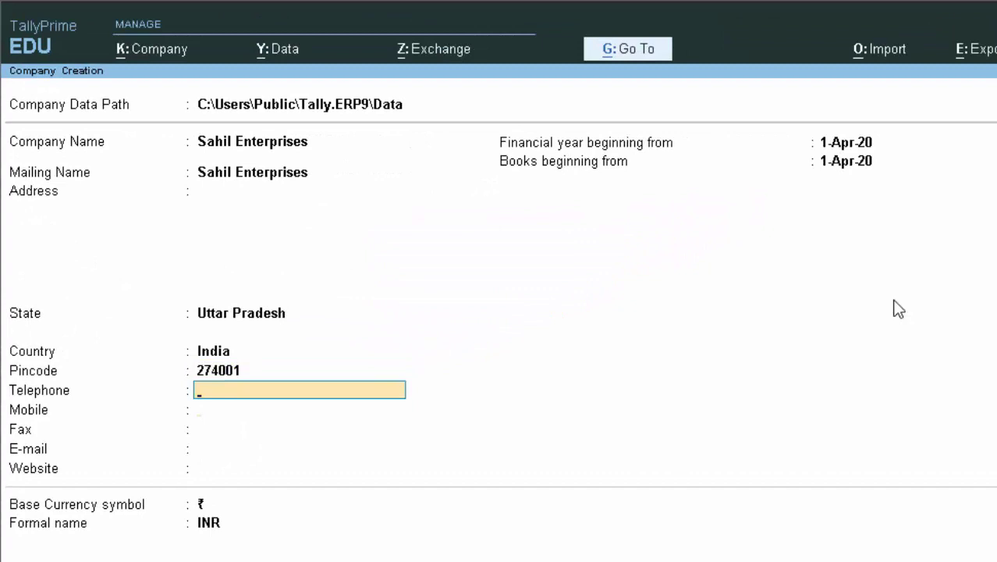
pyautogui.press('Return')
pyautogui.press('Return')
pyautogui.press('Return')
pyautogui.press('Return')
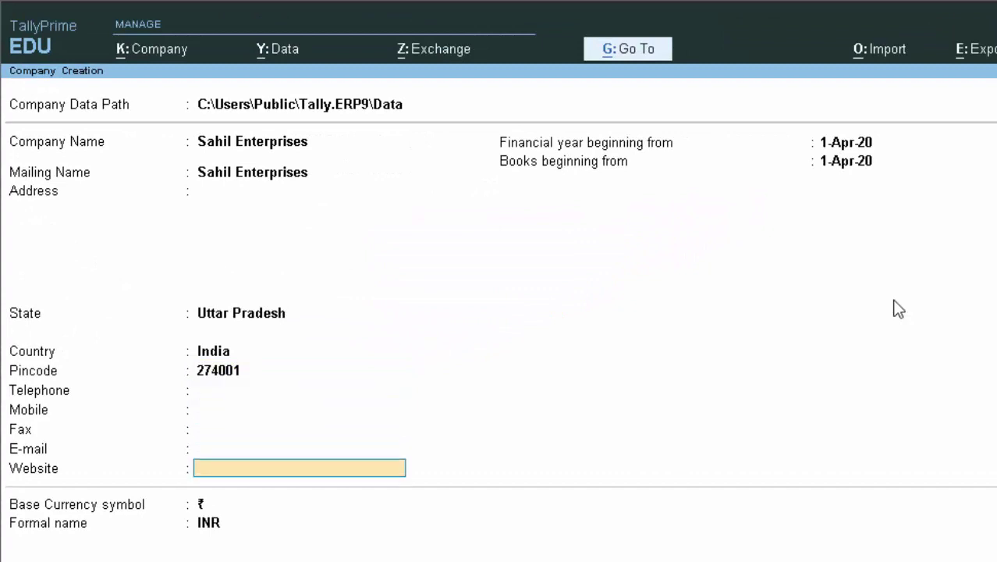
pyautogui.press('Return')
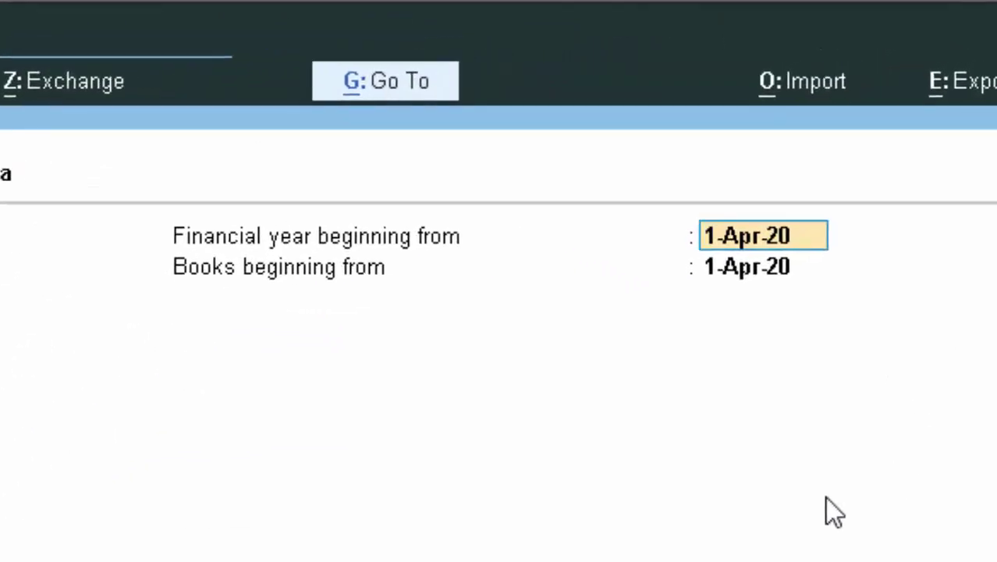
pyautogui.press('Return')
pyautogui.press('Return')
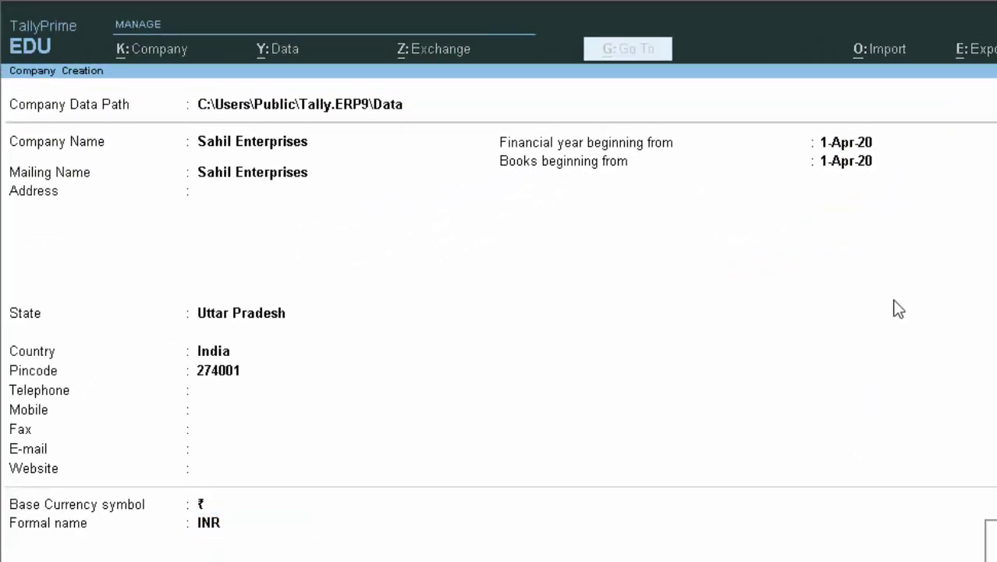
pyautogui.press('Return')
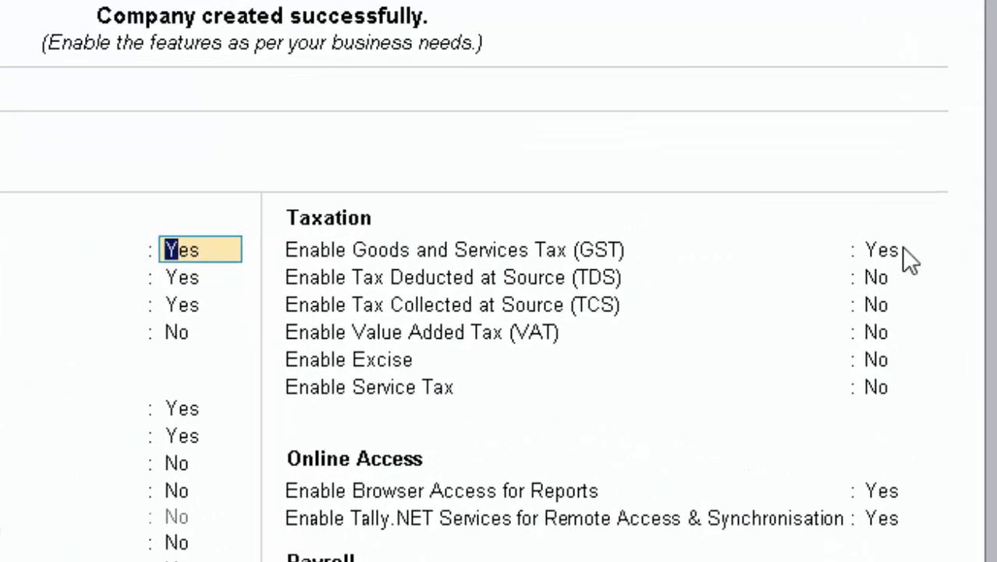
# Enable GST with the company's GSTIN, Monthly GSTR-1 periodicity and no e-Way Bill
pyautogui.click(901, 248)
pyautogui.write('y')
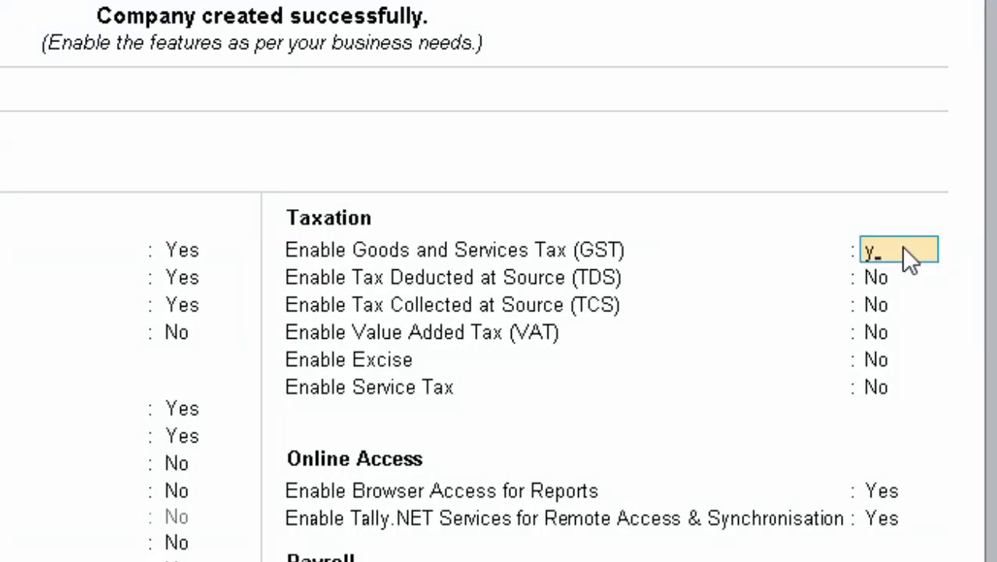
pyautogui.press('Return')
pyautogui.press('Return')
pyautogui.press('Return')
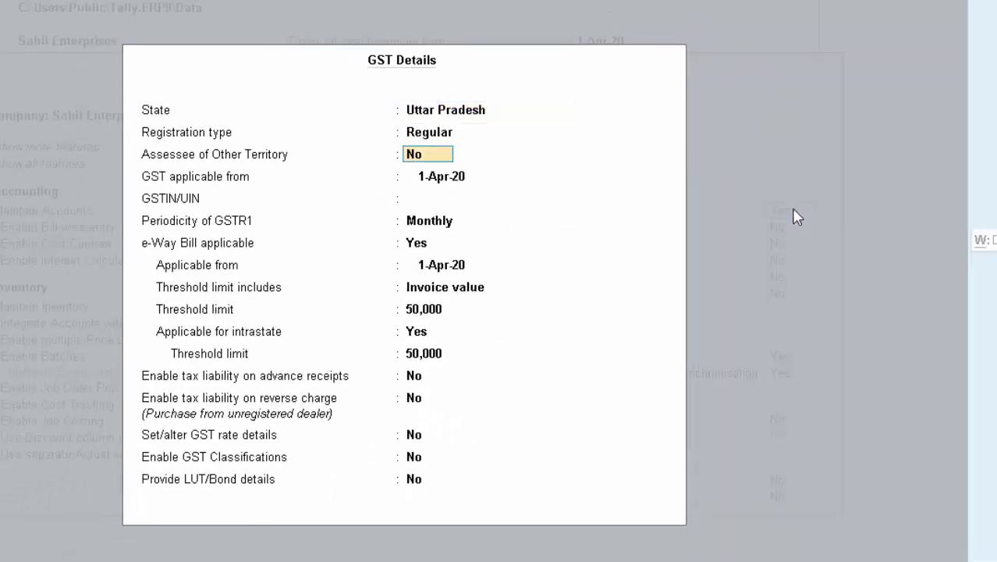
pyautogui.press('Return')
pyautogui.press('Return')
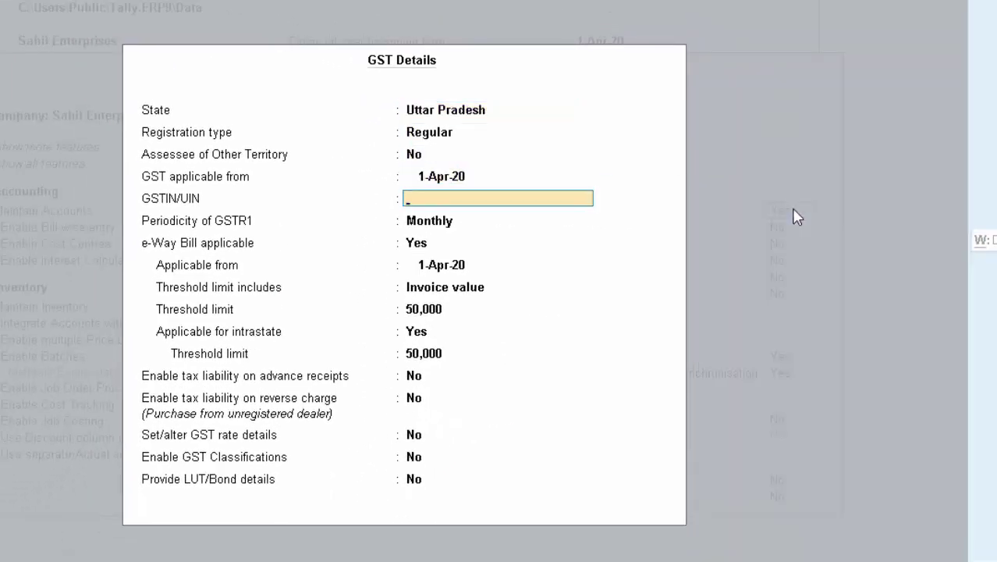
pyautogui.write('AISP')
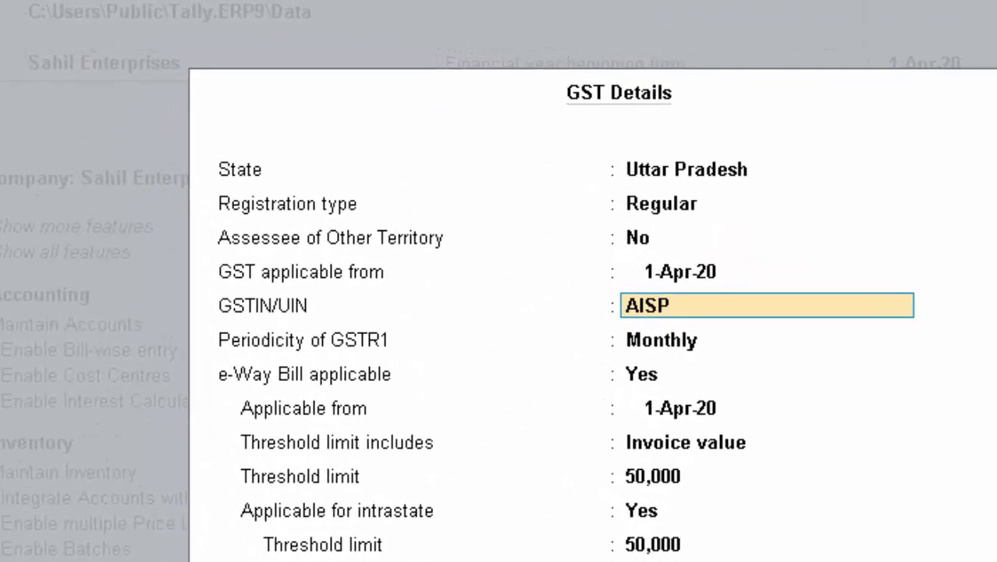
pyautogui.write('T6789G')
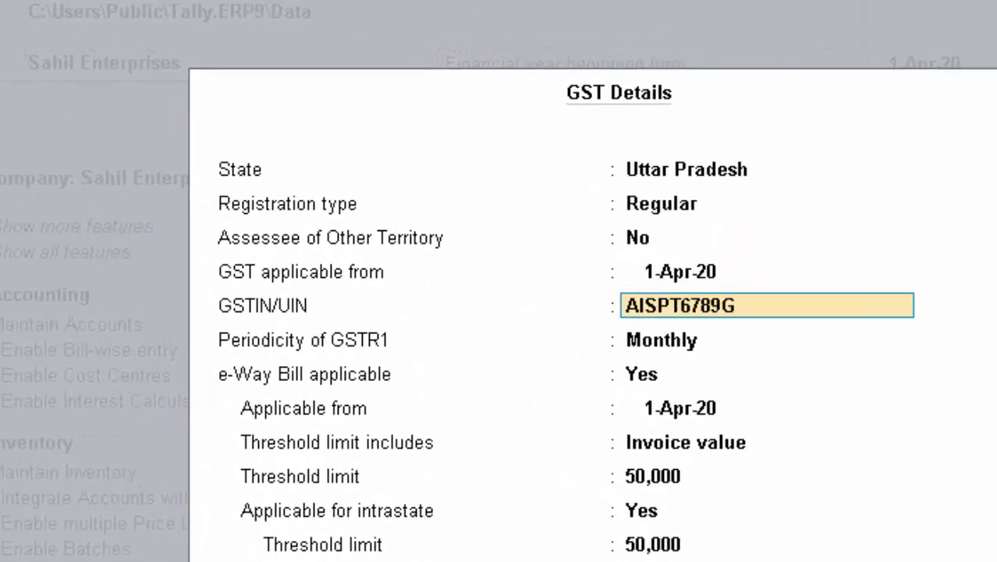
pyautogui.press('Return')
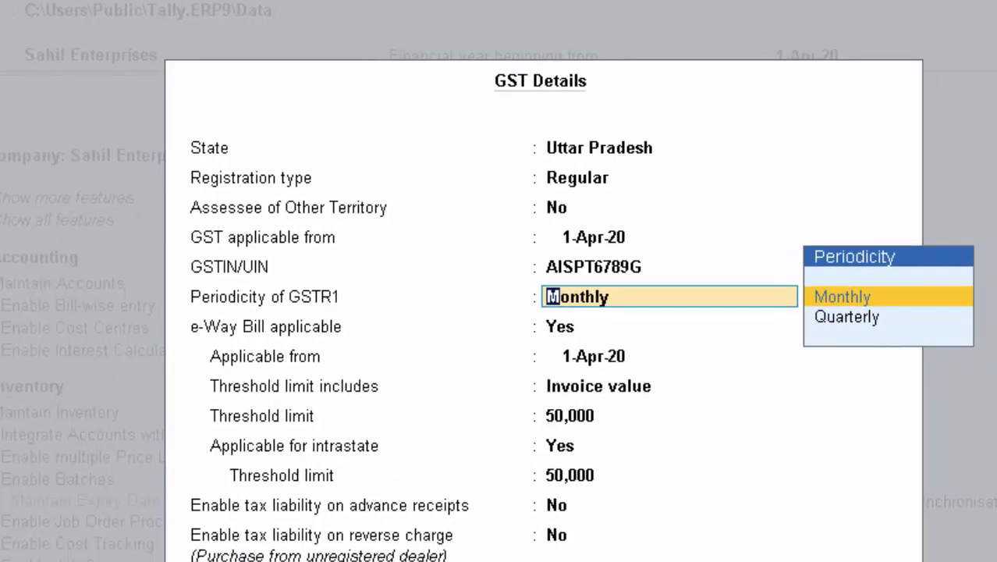
pyautogui.press('Return')
pyautogui.write('n')
pyautogui.press('Return')
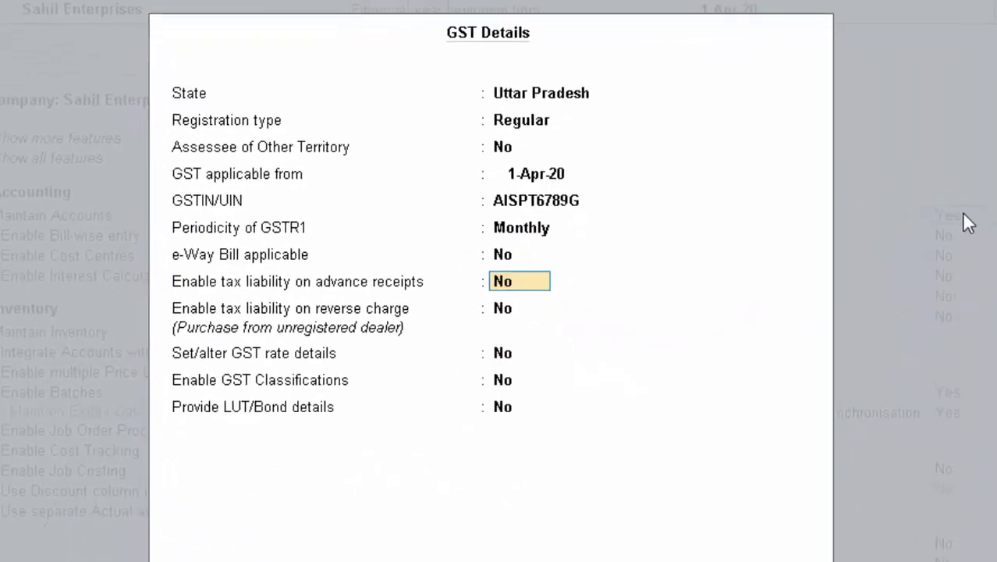
pyautogui.press('Return')
# Set company GST rate details to Taxable at 28% integrated, 14% central, 14% state
pyautogui.press('Return')
pyautogui.write('y')
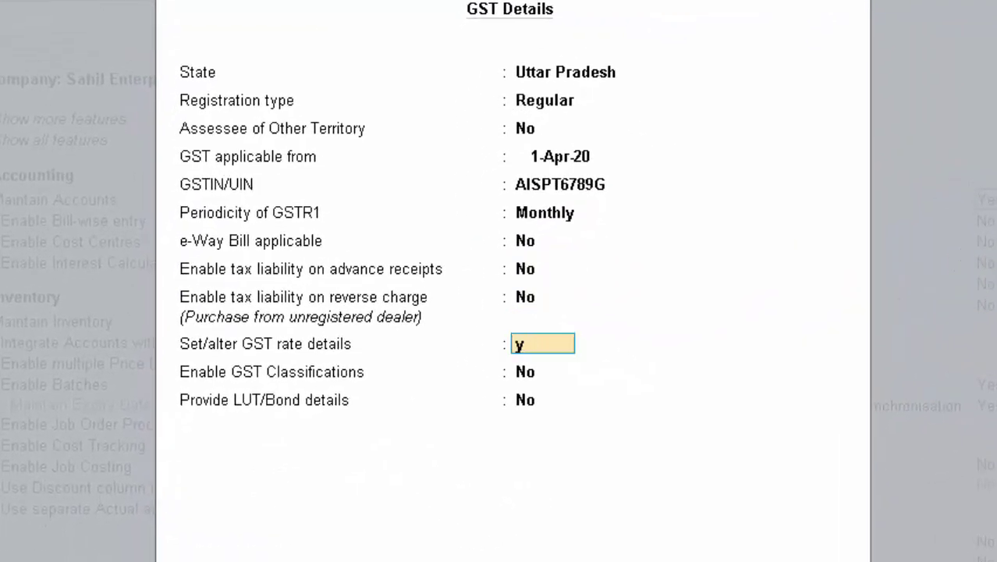
pyautogui.press('Return')
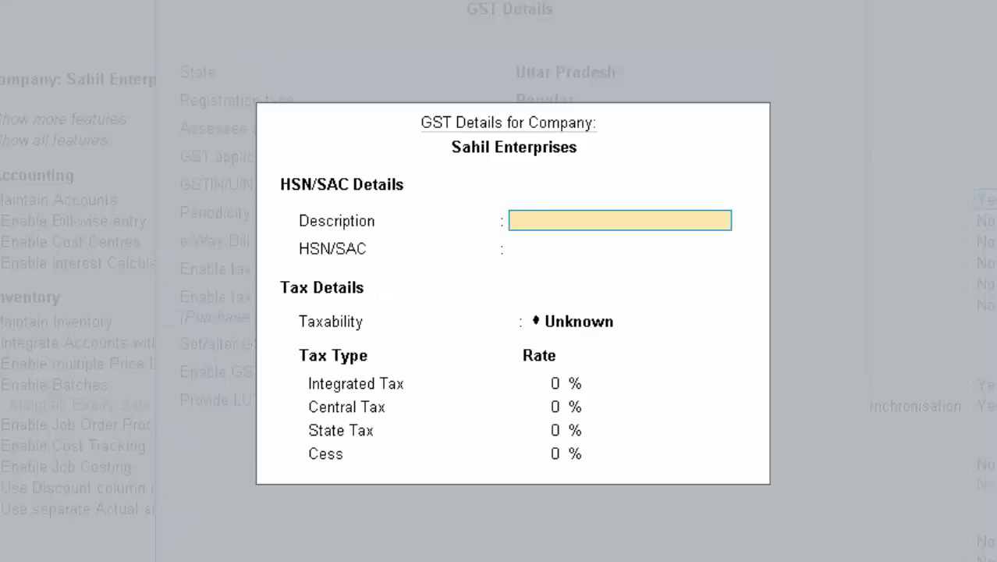
pyautogui.press('Return')
pyautogui.press('Return')
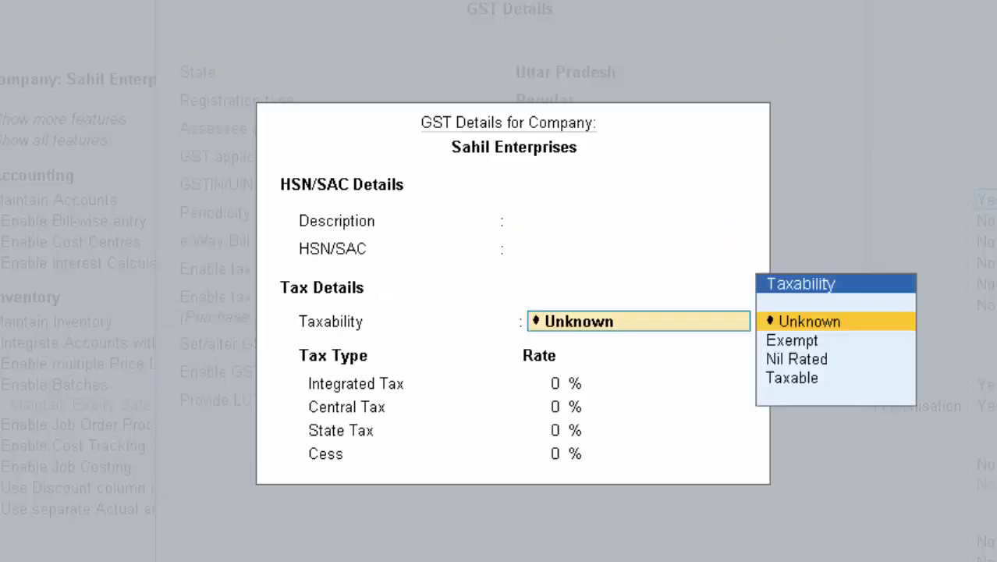
pyautogui.press('Down')
pyautogui.press('Down')
pyautogui.press('Down')
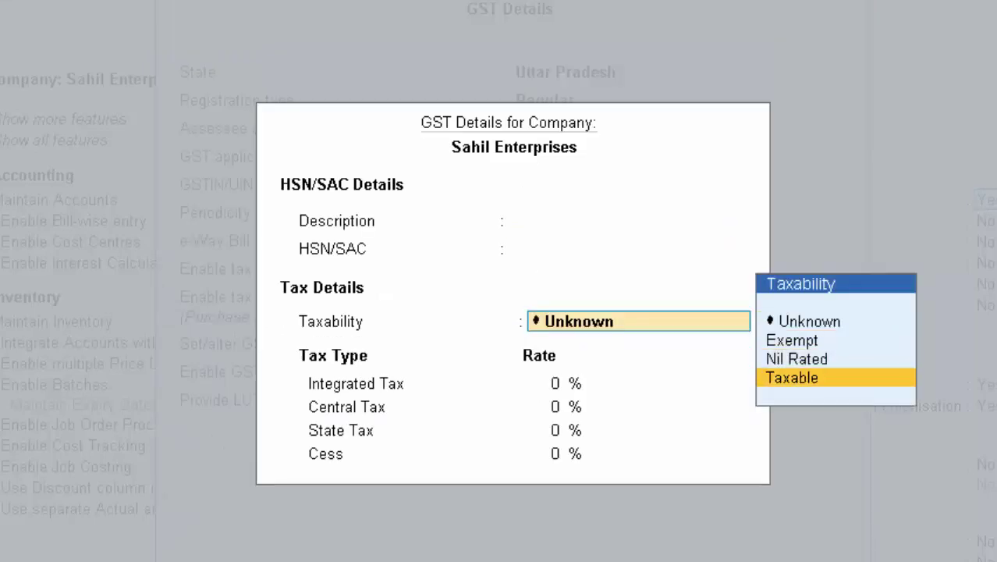
pyautogui.press('Return')
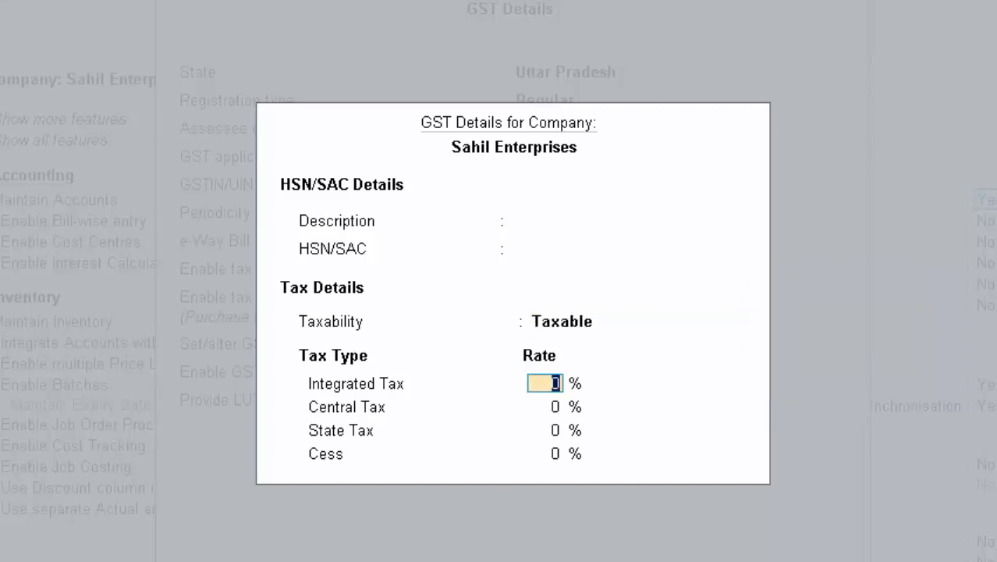
pyautogui.write('28')
pyautogui.press('Return')
pyautogui.press('Return')
pyautogui.press('Return')
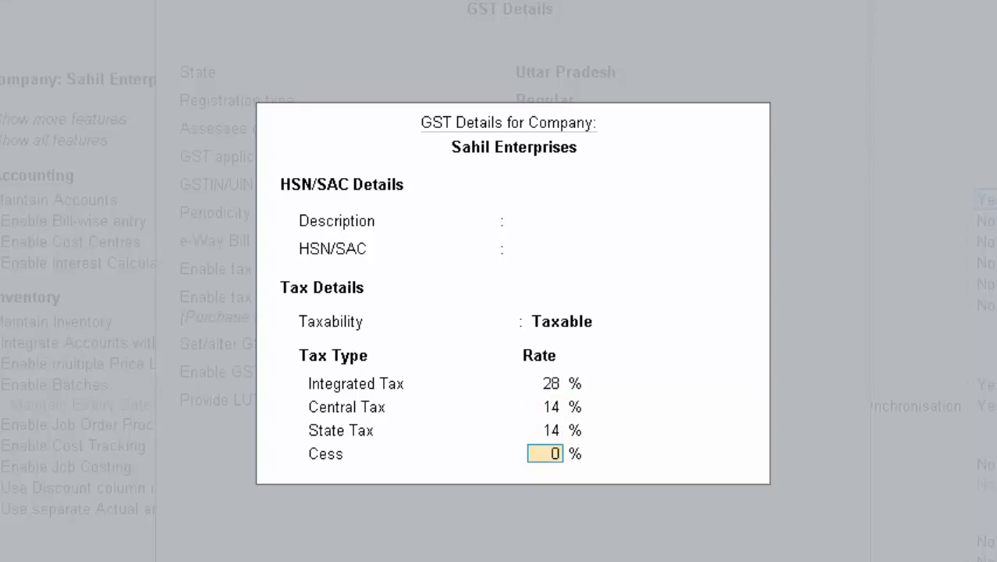
pyautogui.press('Return')
pyautogui.press('Return')
pyautogui.press('Return')
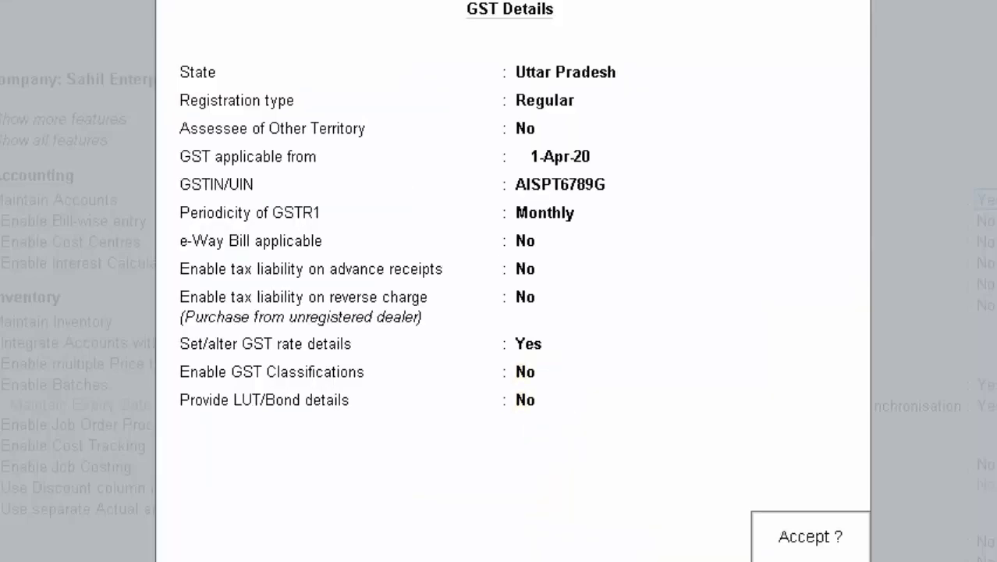
pyautogui.press('Return')
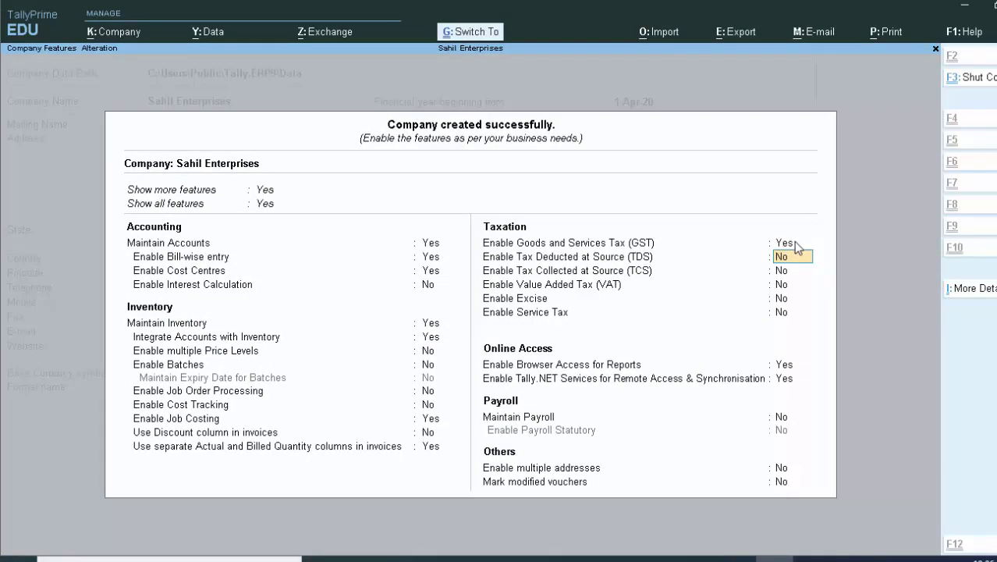
# Accept the company features, then shut Goyal & Goyal so only Sahil Enterprises stays open
pyautogui.hotkey('ctrl', 'a')
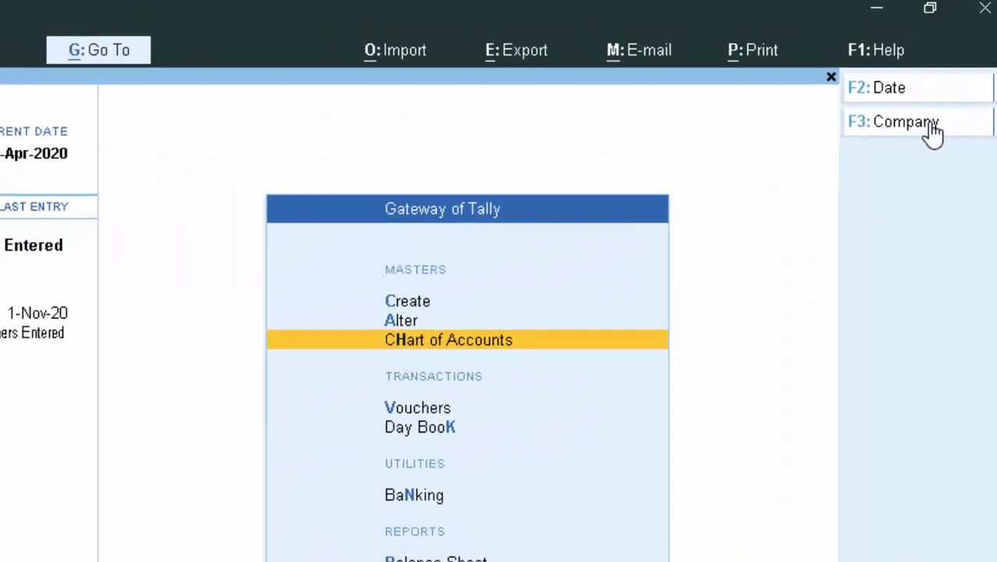
pyautogui.click(949, 97)
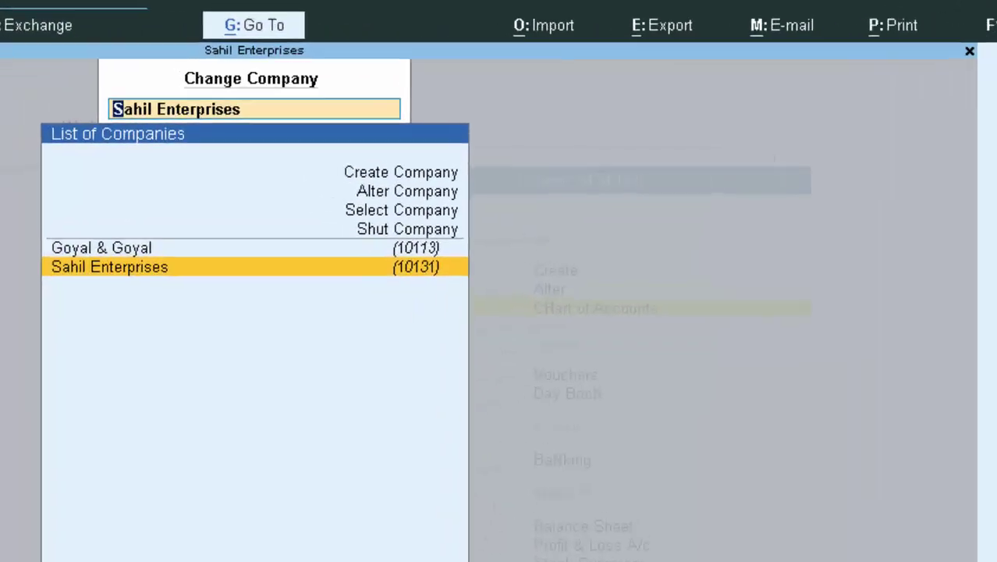
pyautogui.click(589, 253)
pyautogui.press('Return')
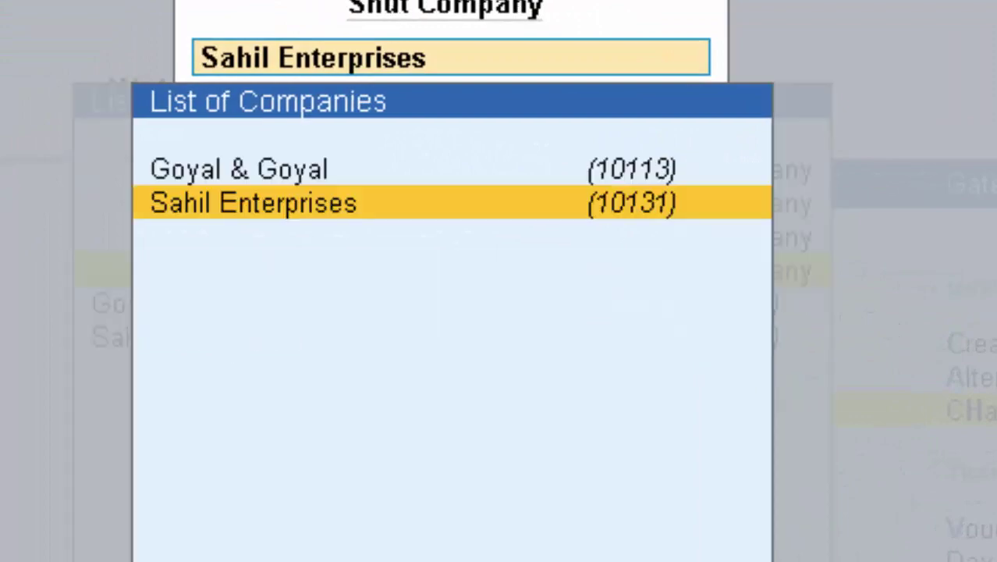
pyautogui.press('Up')
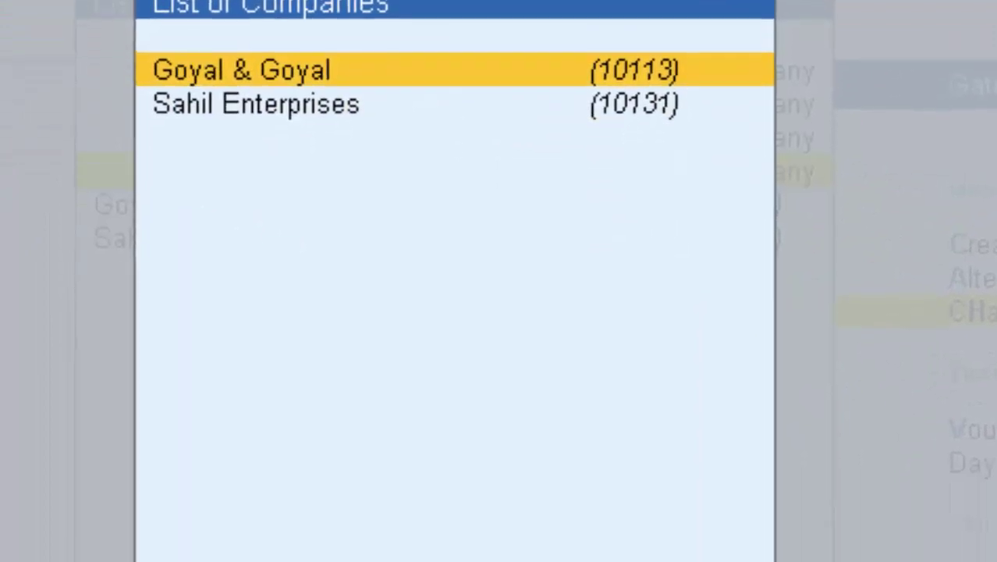
pyautogui.press('Return')
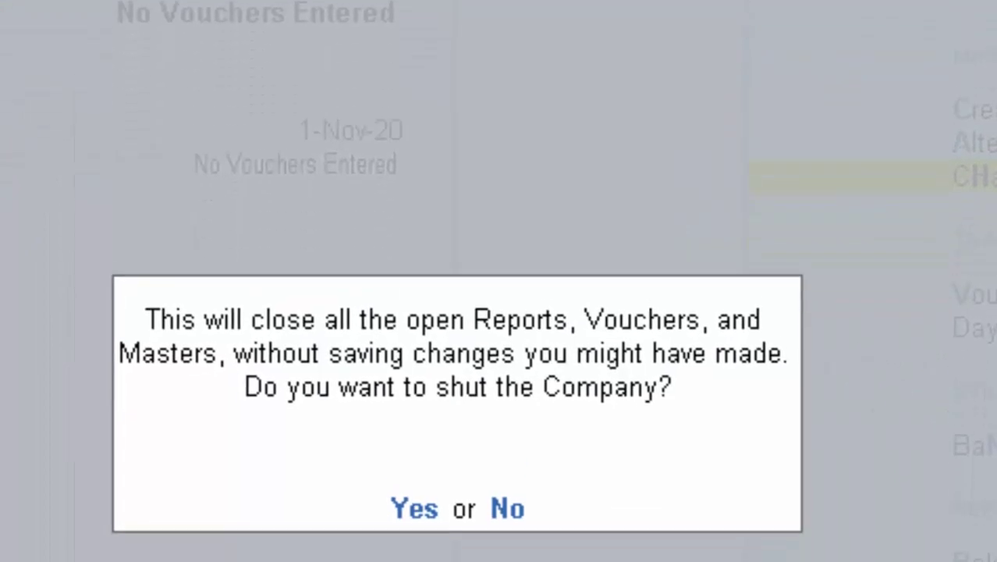
pyautogui.press('y')
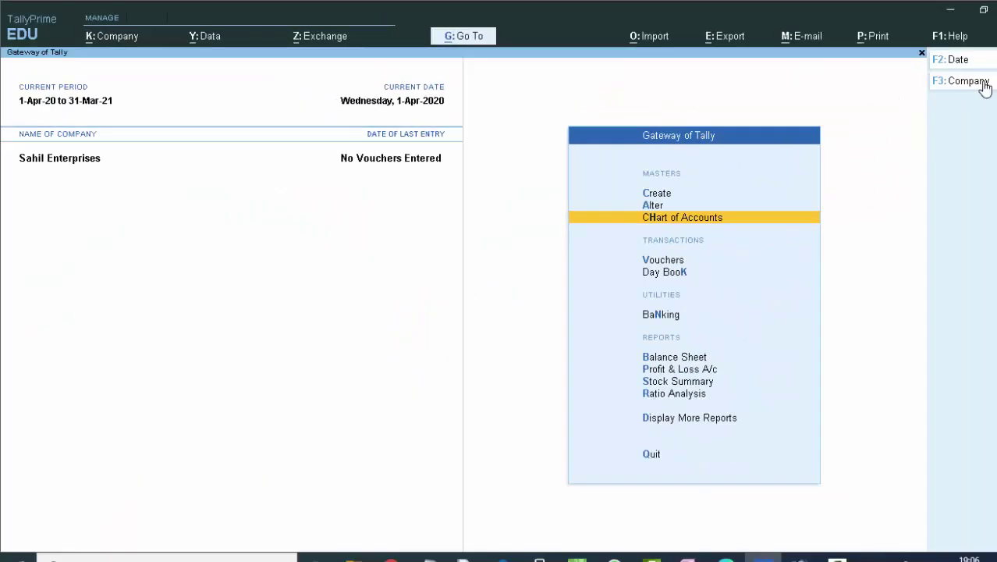
# Open a Receipt voucher with reference 7557 dated 1-Apr-20
pyautogui.press('Down')
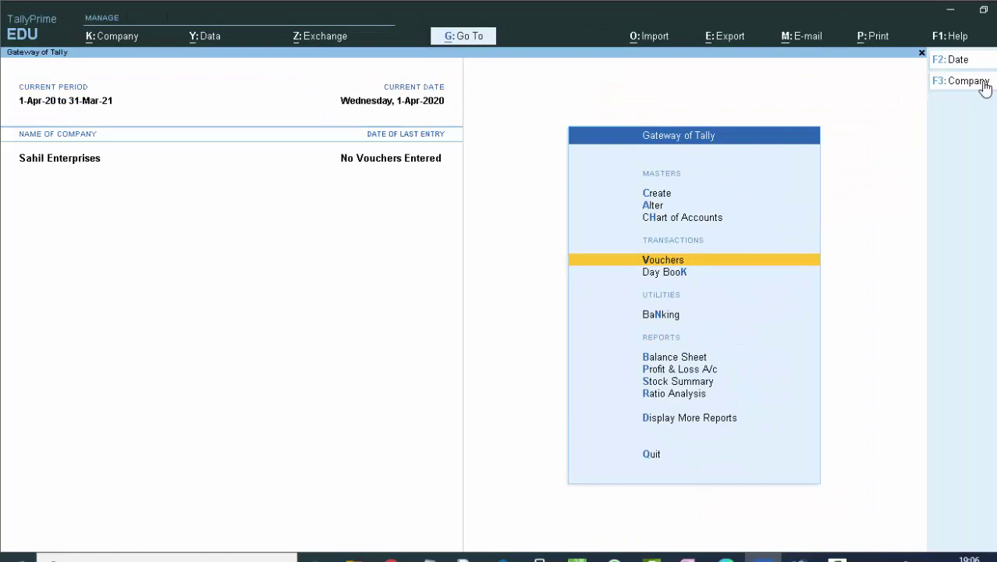
pyautogui.press('Return')
pyautogui.press('F6')
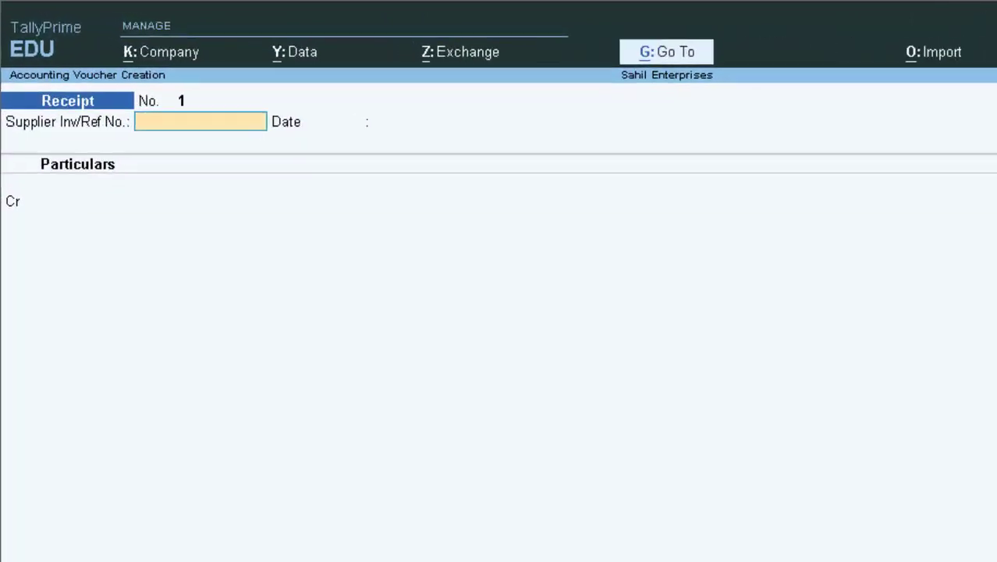
pyautogui.write('7557')
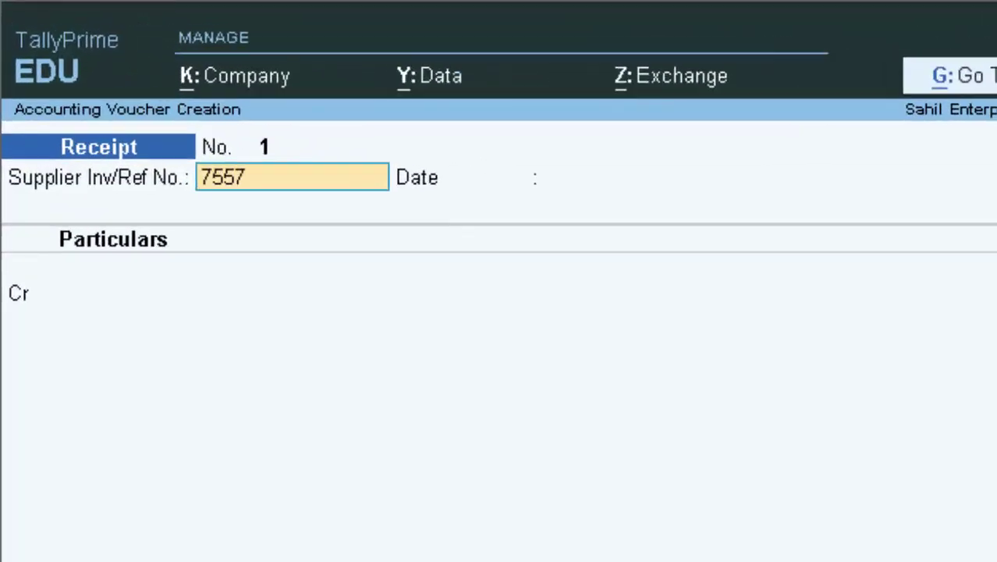
pyautogui.press('Return')
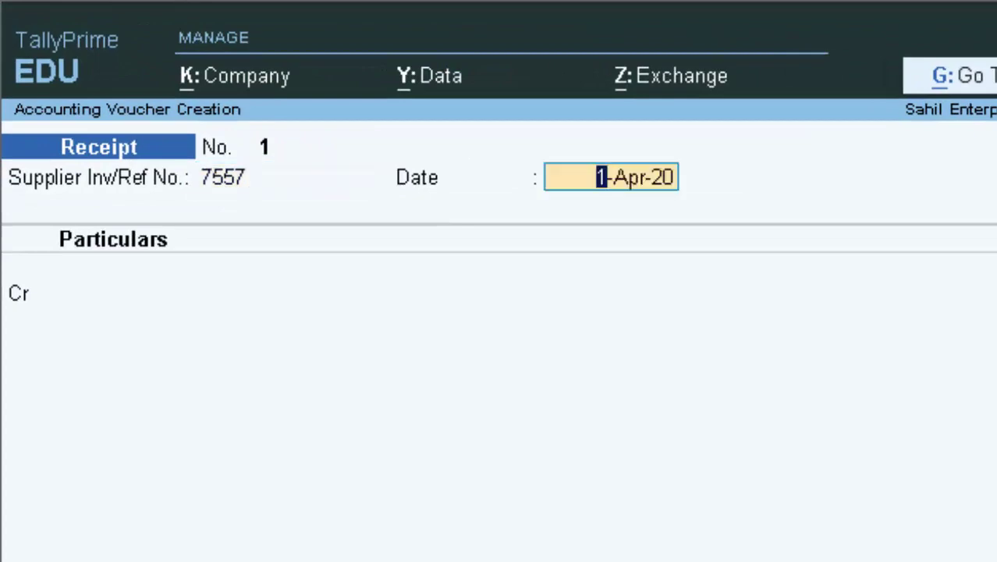
pyautogui.press('Return')
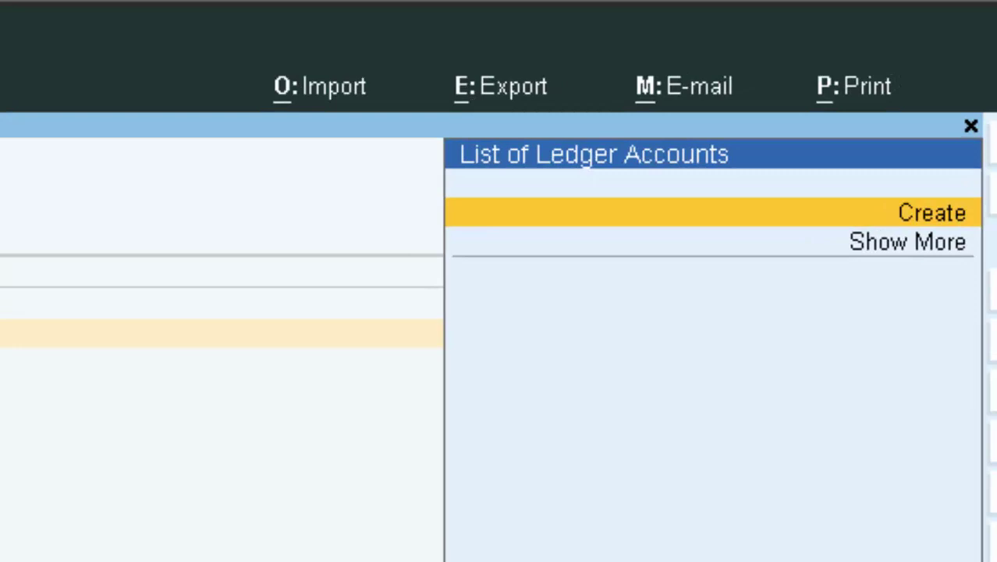
# Create the Capital A/c ledger under Capital Account for the receipt's credit line
pyautogui.press('Return')
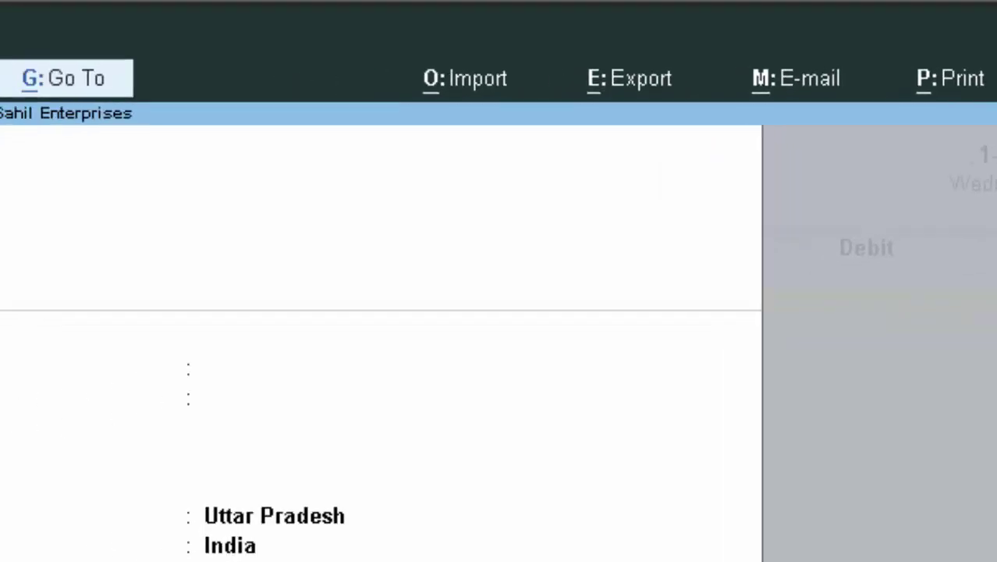
pyautogui.write('Cap')
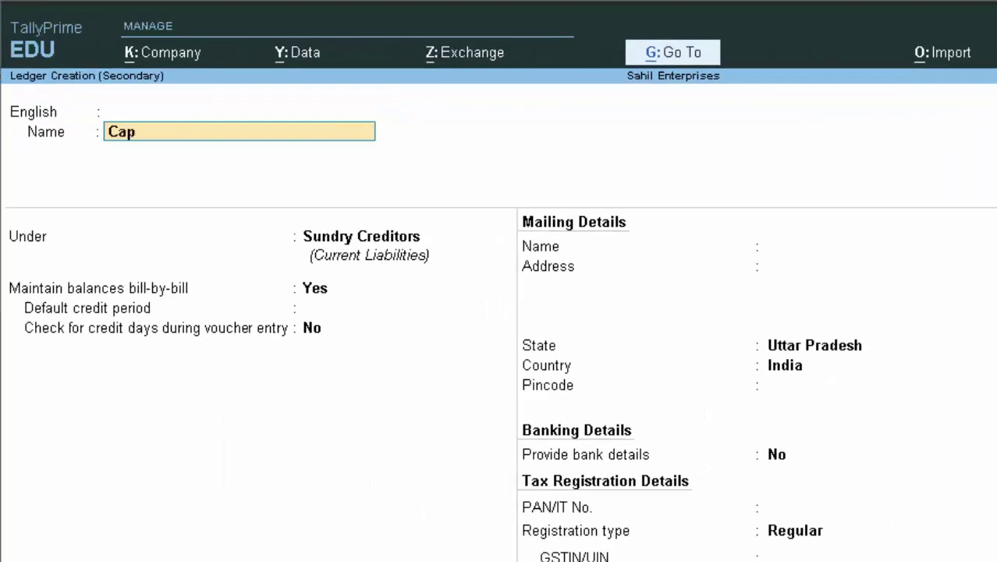
pyautogui.write('ital ')
pyautogui.write('a/c')
pyautogui.press('Return')
pyautogui.press('Return')
pyautogui.press('Return')
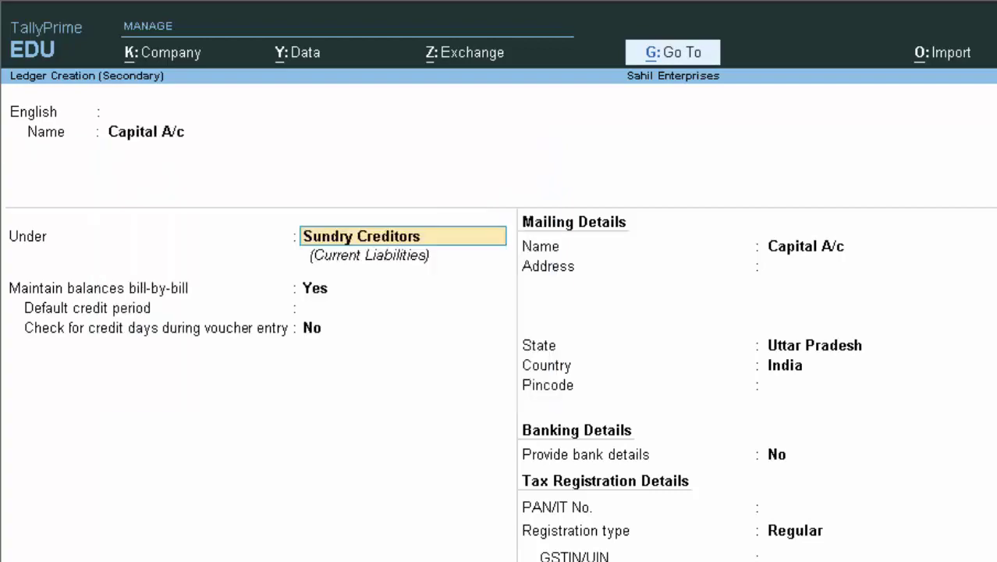
pyautogui.write('C')
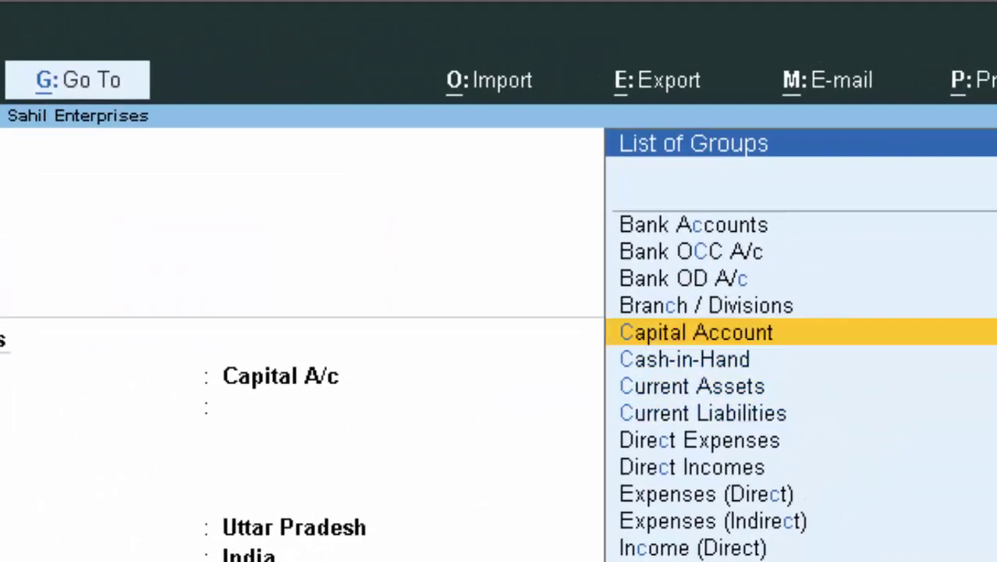
pyautogui.press('Return')
pyautogui.press('Return')
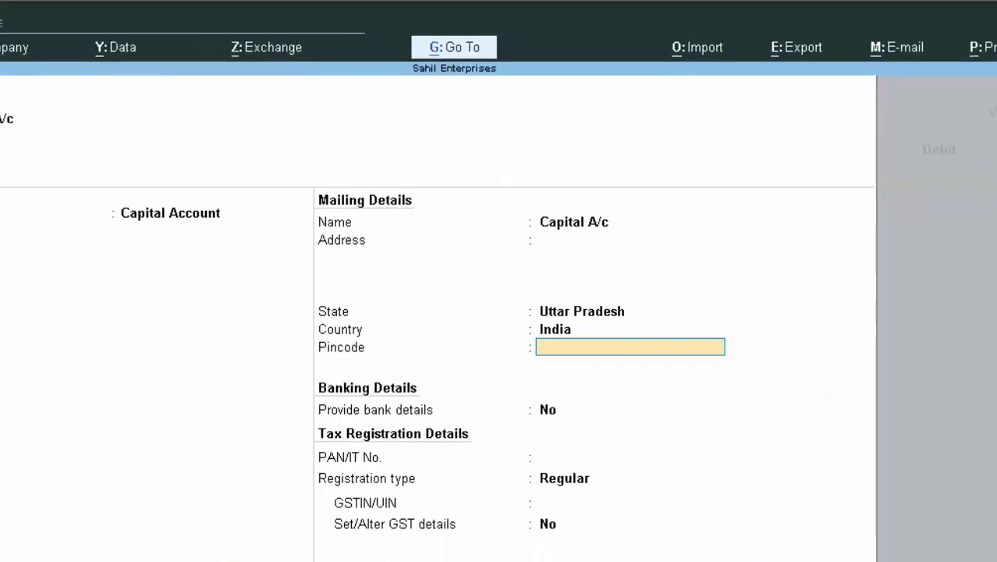
pyautogui.press('Return')
pyautogui.press('Return')
pyautogui.press('Return')
pyautogui.press('Return')
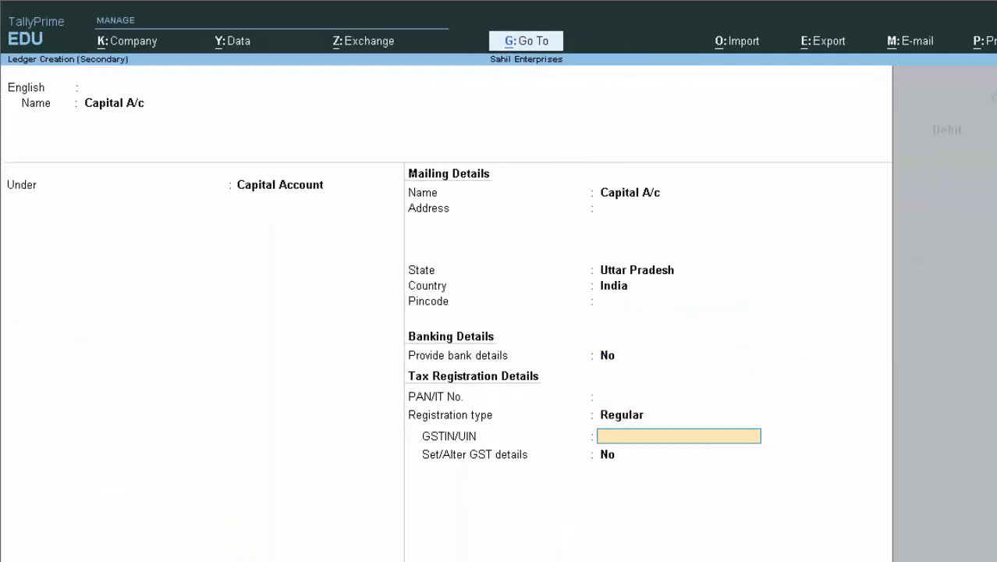
pyautogui.press('Return')
pyautogui.press('Return')
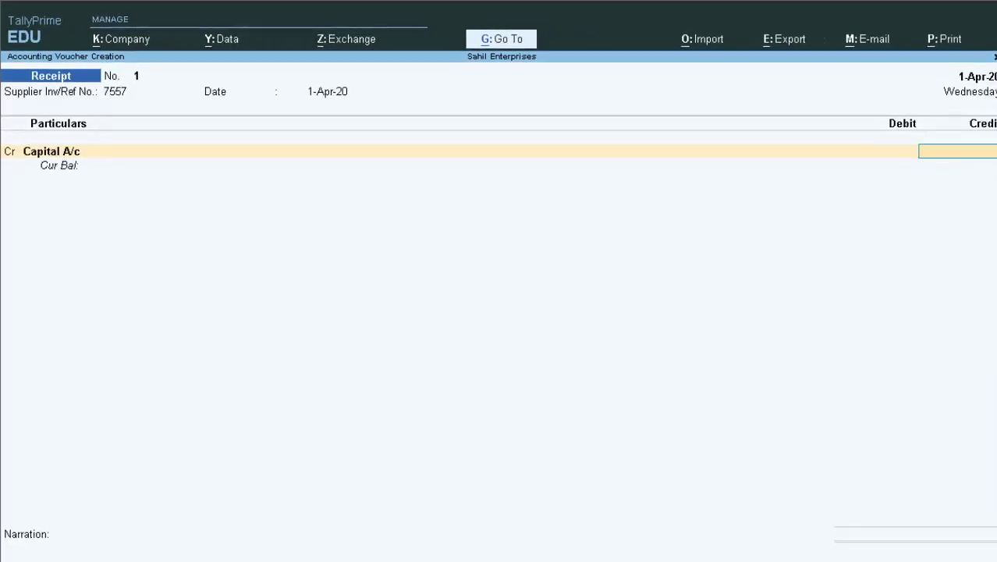
# Credit Capital A/c and debit Cash 60,000 each, then save the receipt voucher
pyautogui.write('6')
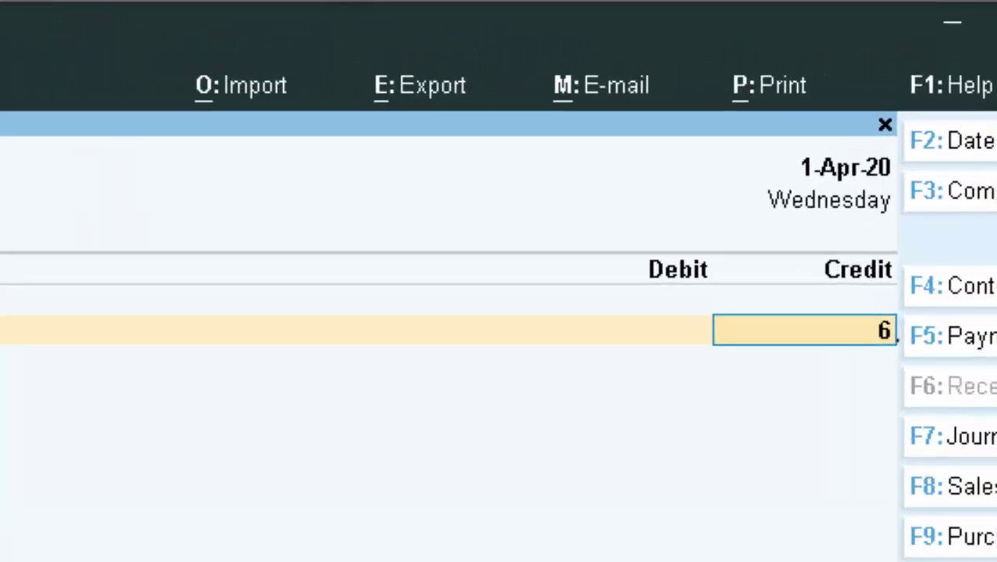
pyautogui.write('0000')
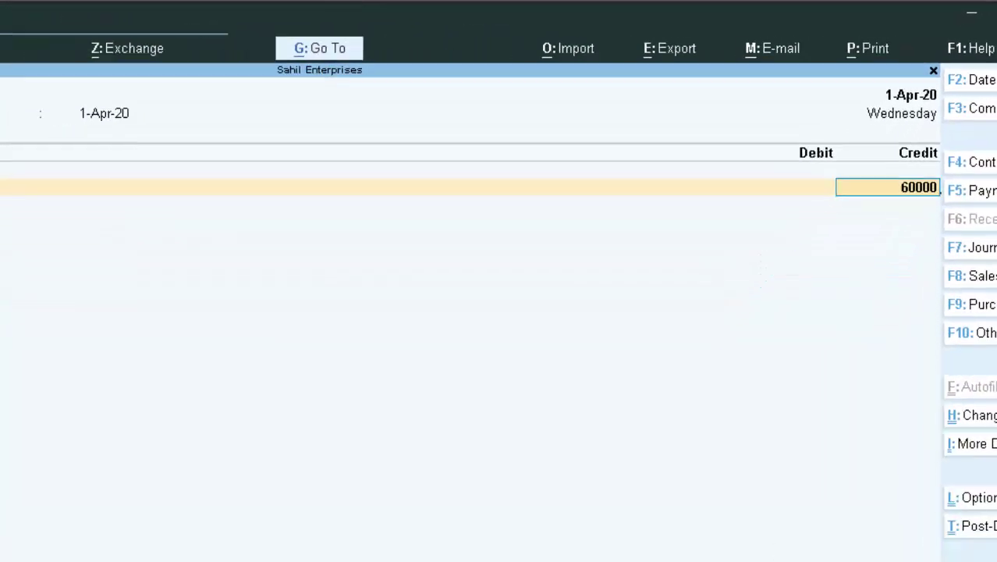
pyautogui.press('Return')
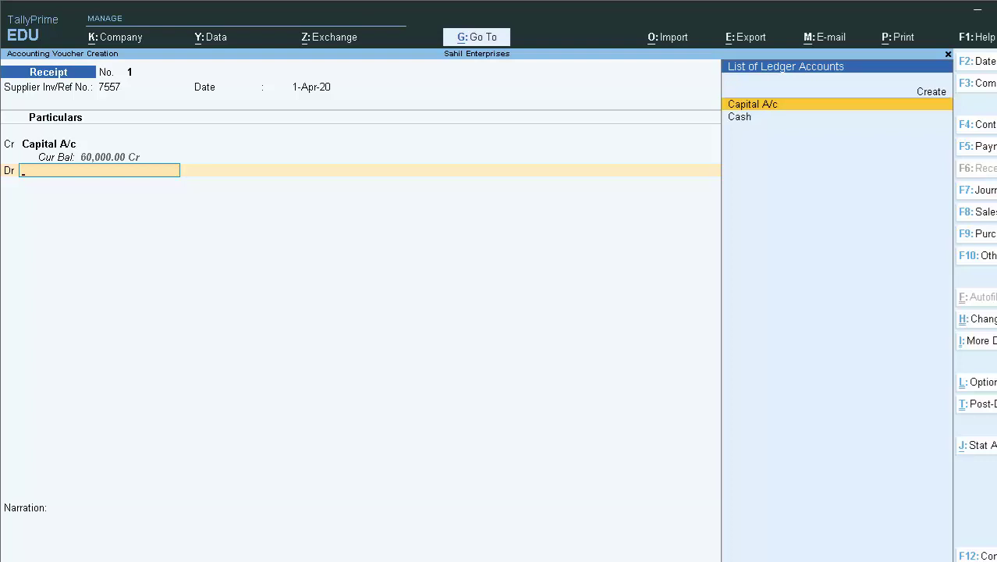
pyautogui.press('Down')
pyautogui.press('Return')
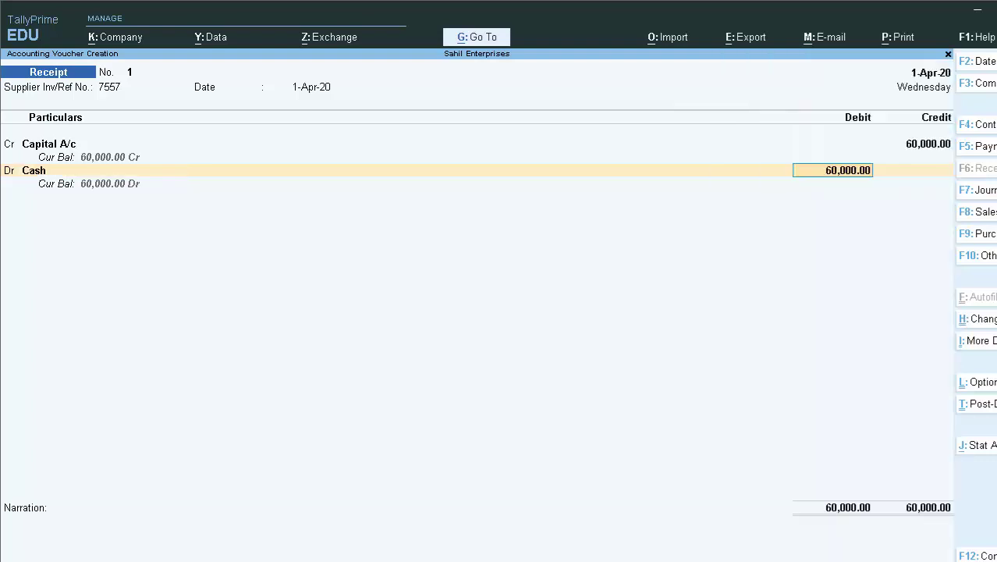
pyautogui.press('Return')
pyautogui.press('Return')
pyautogui.press('Return')
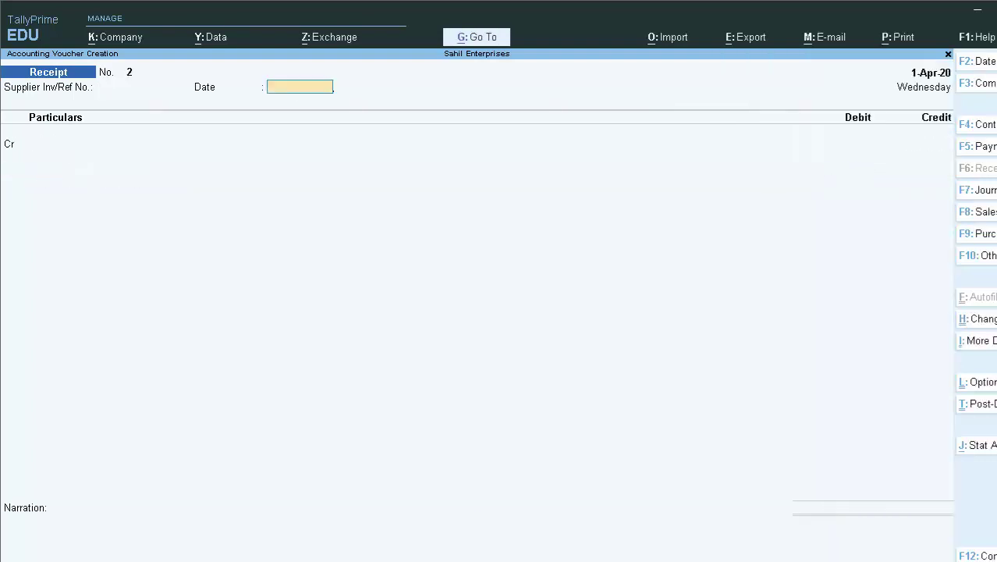
pyautogui.press('Escape')
pyautogui.press('Return')
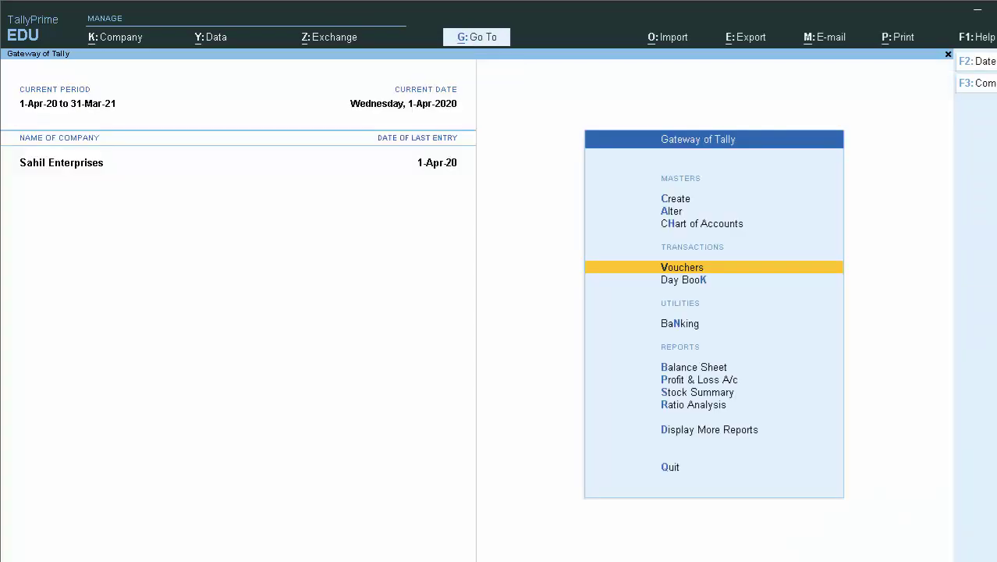
pyautogui.press('Return')
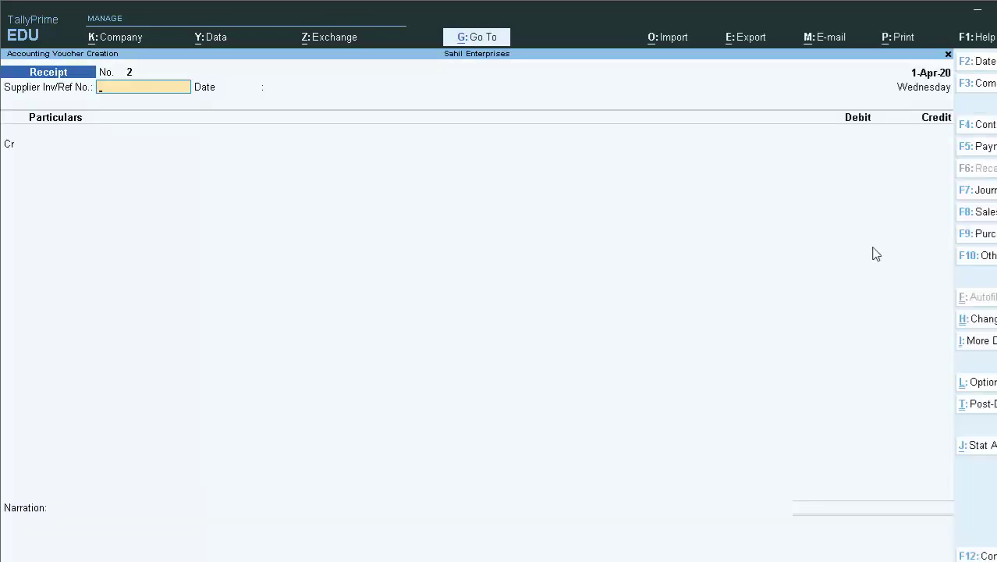
# Start a Purchase voucher with supplier invoice 467789 dated 1-Apr-20
pyautogui.click(982, 238)
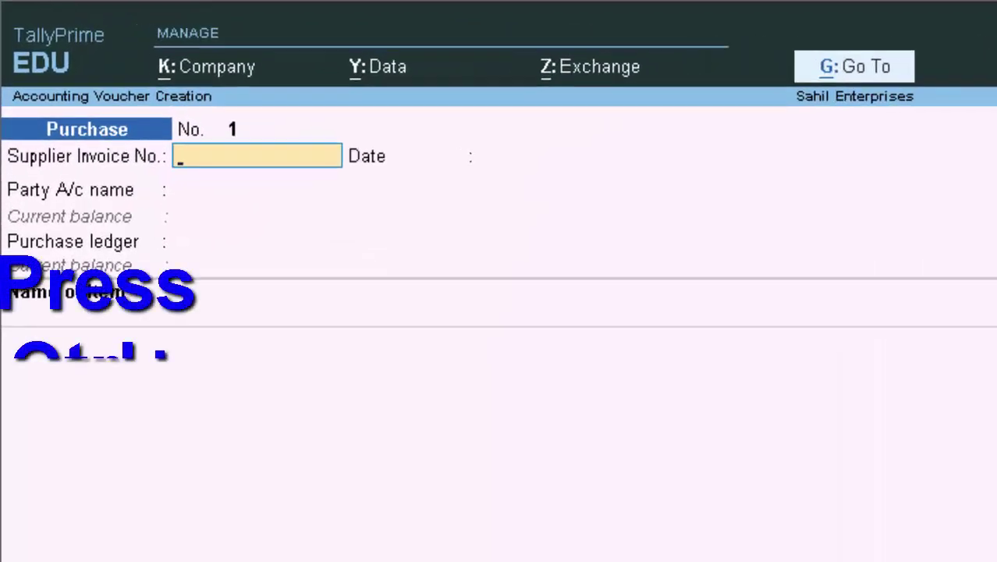
pyautogui.write('467789')
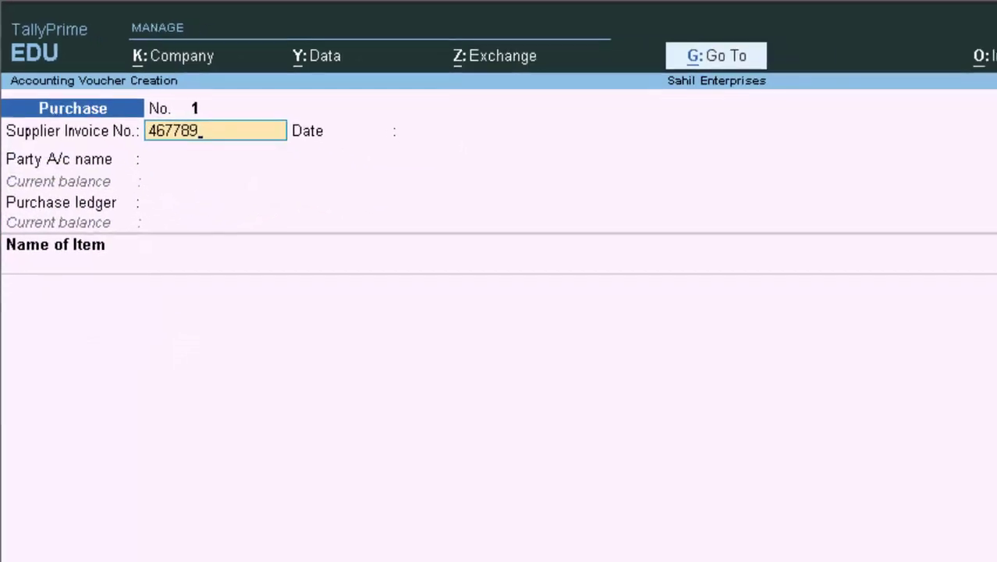
pyautogui.press('Return')
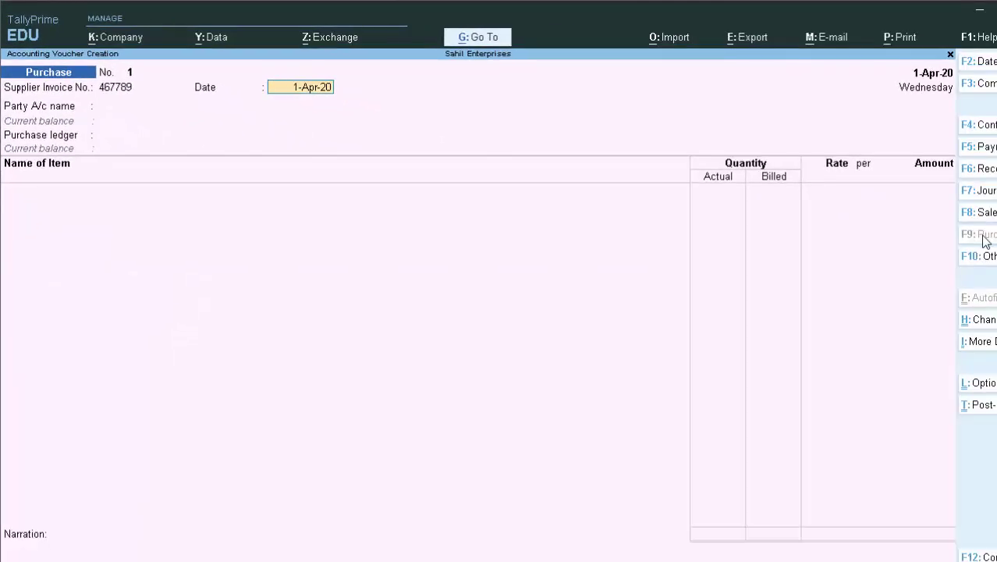
pyautogui.press('Return')
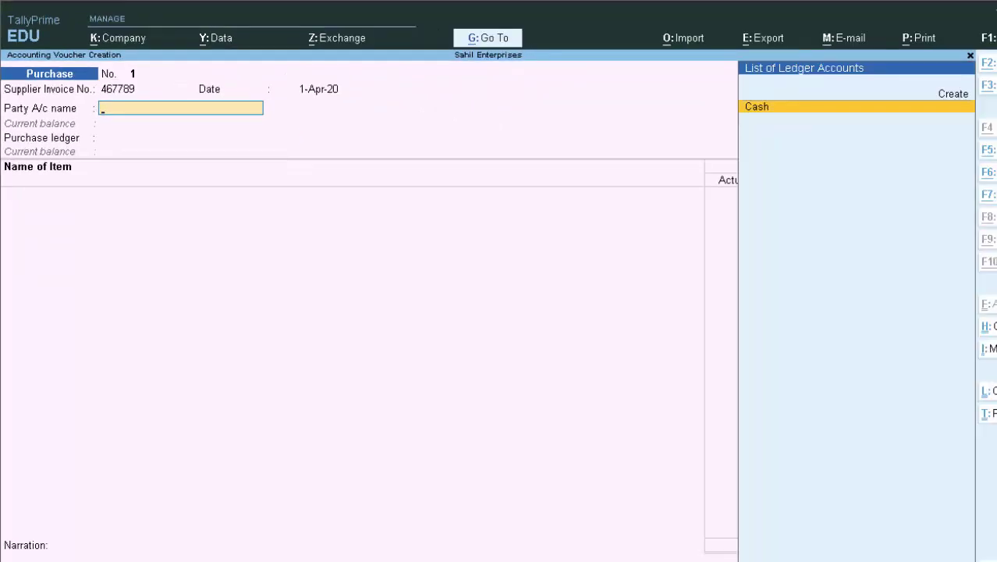
# Create a new supplier ledger with the party's name under Sundry Creditors
pyautogui.hotkey('alt', 'c')
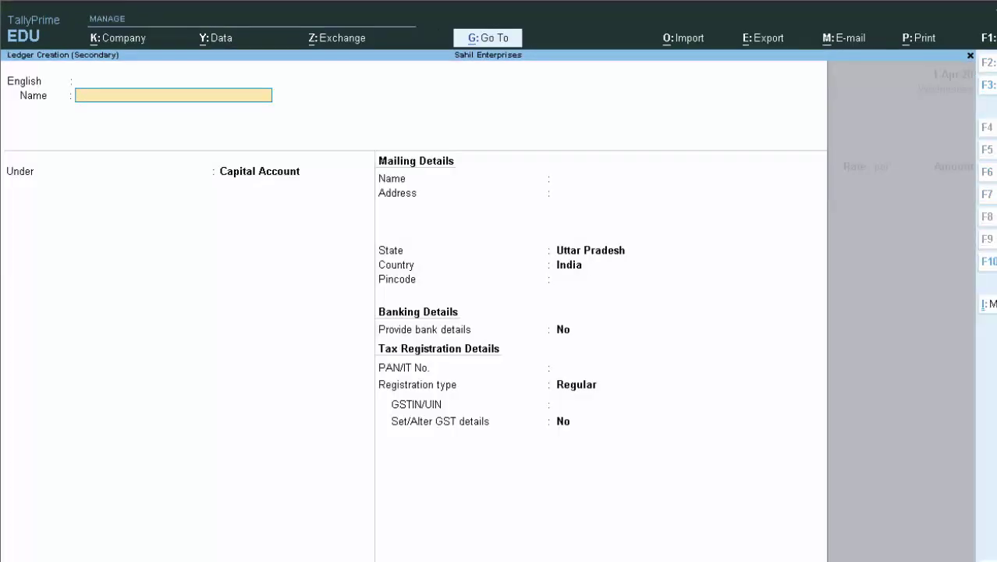
pyautogui.write('Ram')
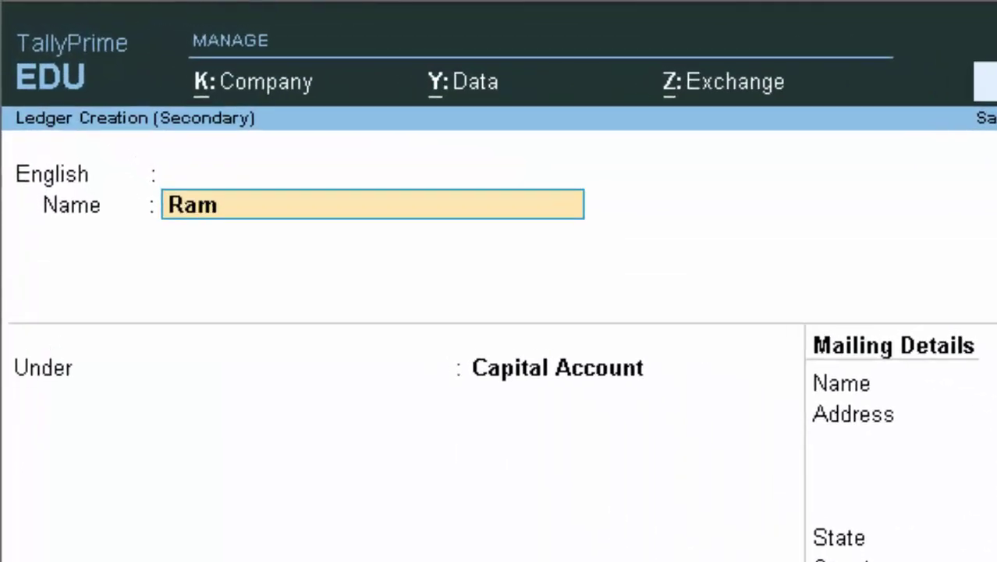
pyautogui.write(' C')
pyautogui.press('Return')
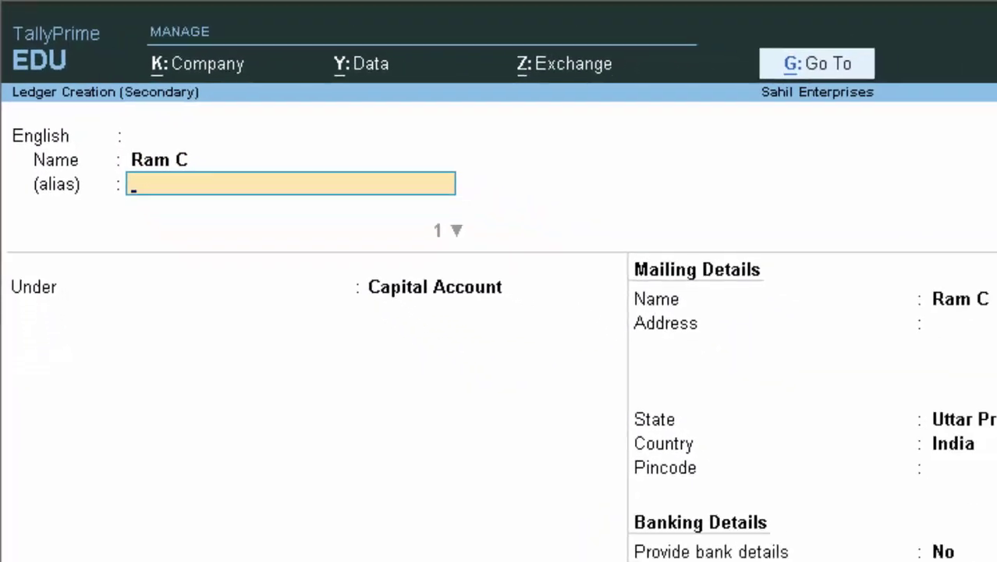
pyautogui.press('Return')
pyautogui.press('Return')
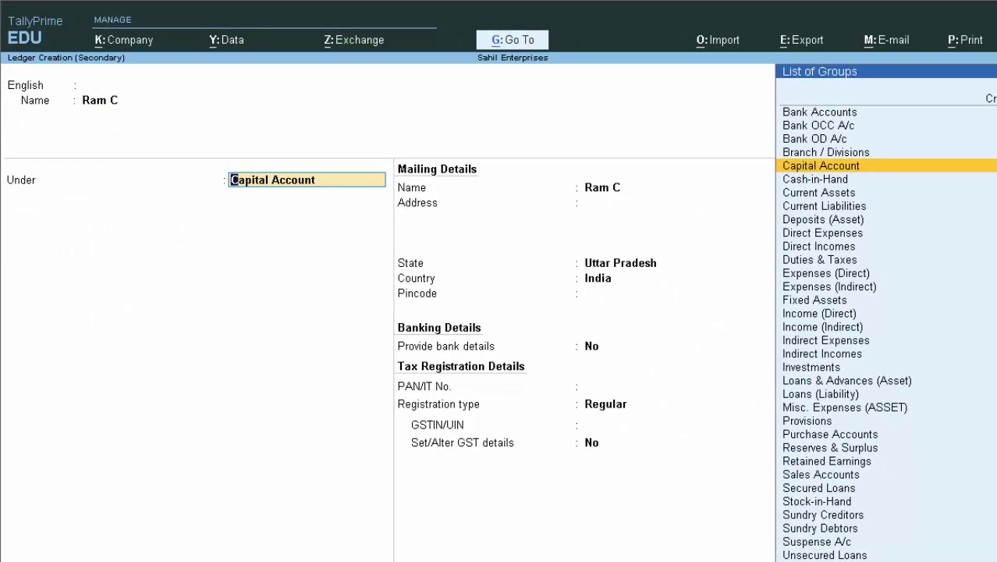
pyautogui.write('S')
pyautogui.press('Down')
pyautogui.press('Down')
pyautogui.press('Down')
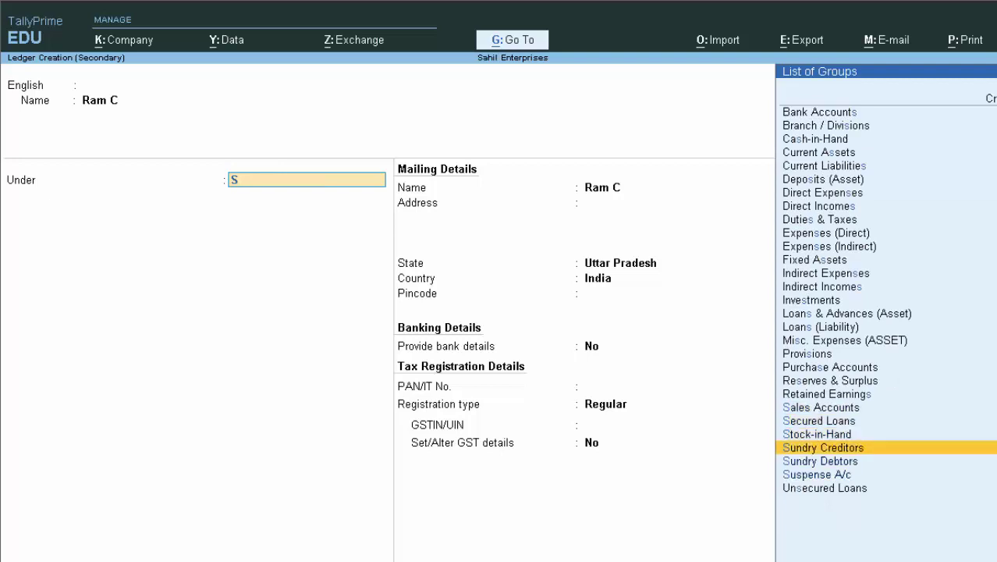
pyautogui.press('Return')
# Save the supplier ledger with default mailing details and set it as the voucher's party
pyautogui.press('Return')
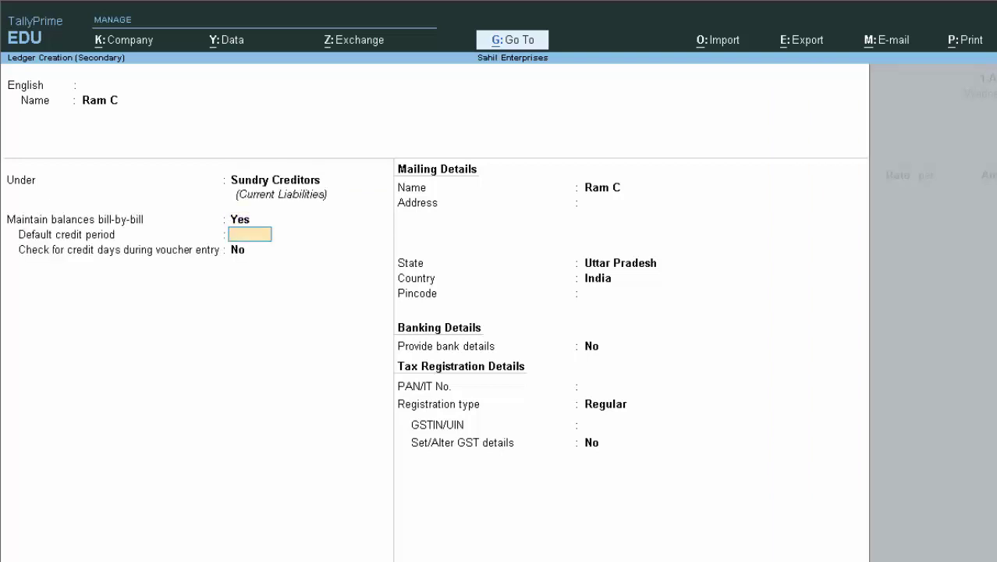
pyautogui.press('Return')
pyautogui.press('Return')
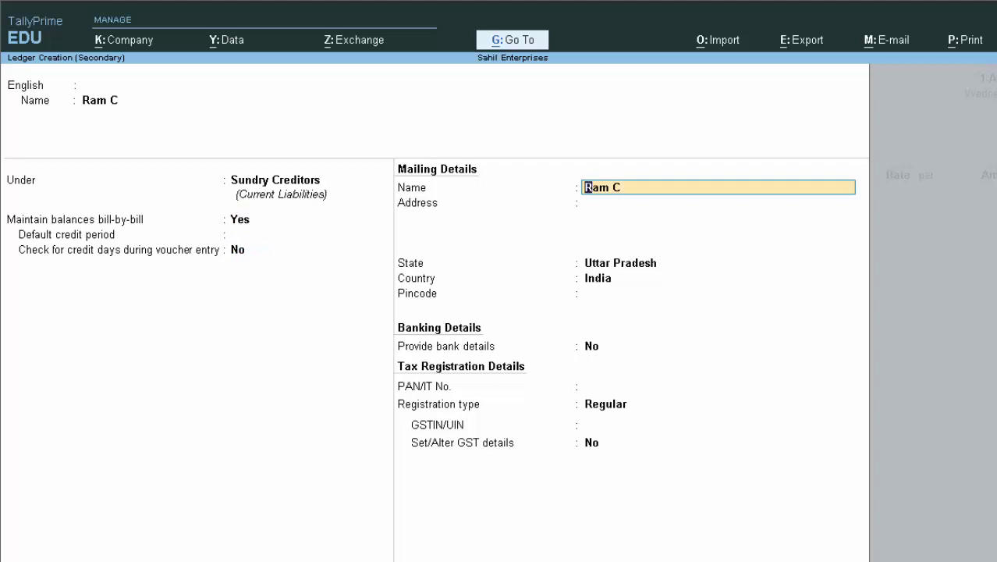
pyautogui.press('Return')
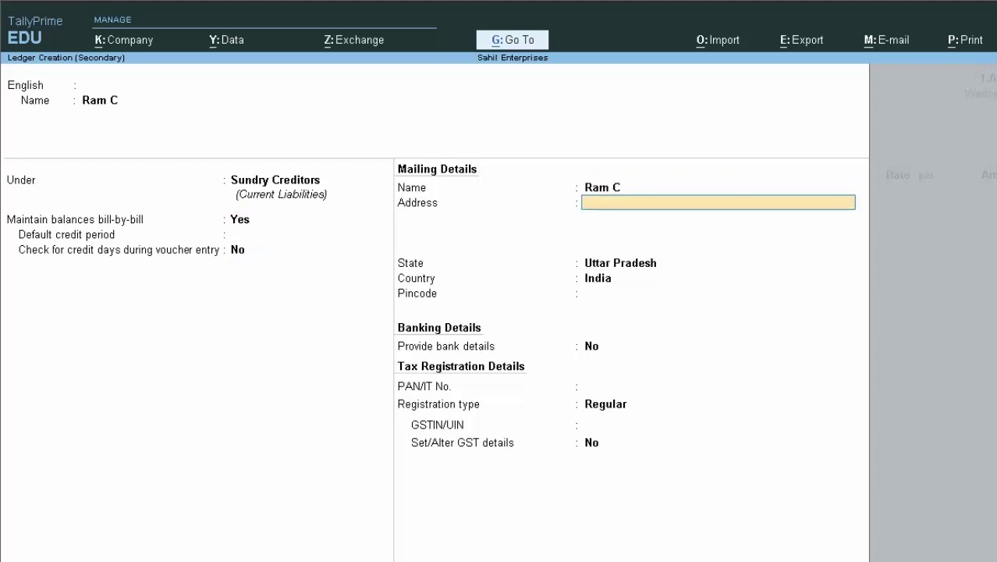
pyautogui.press('Return')
pyautogui.press('Return')
pyautogui.press('Return')
pyautogui.press('Return')
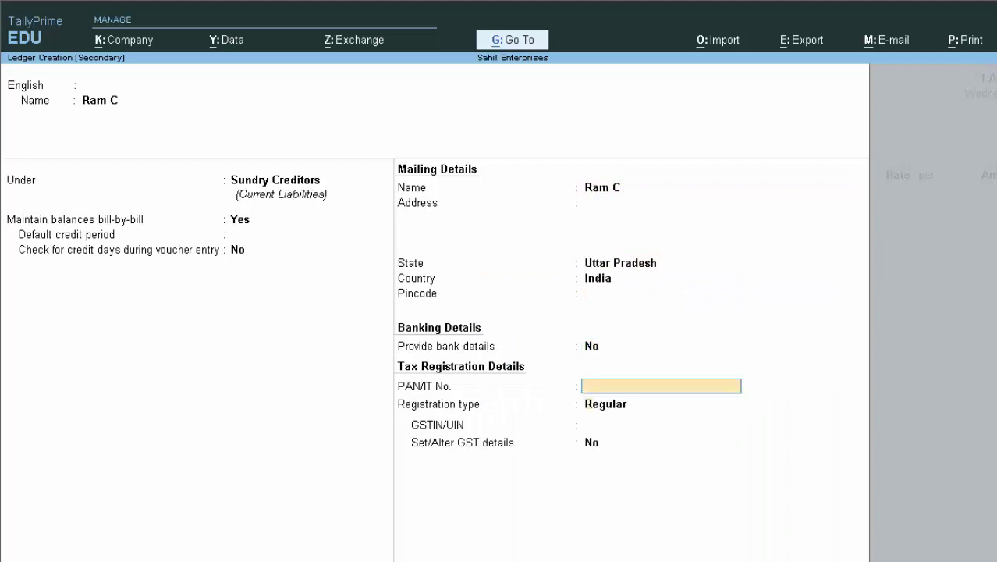
pyautogui.press('Return')
pyautogui.press('Return')
pyautogui.press('Return')
pyautogui.press('Return')
pyautogui.press('Return')
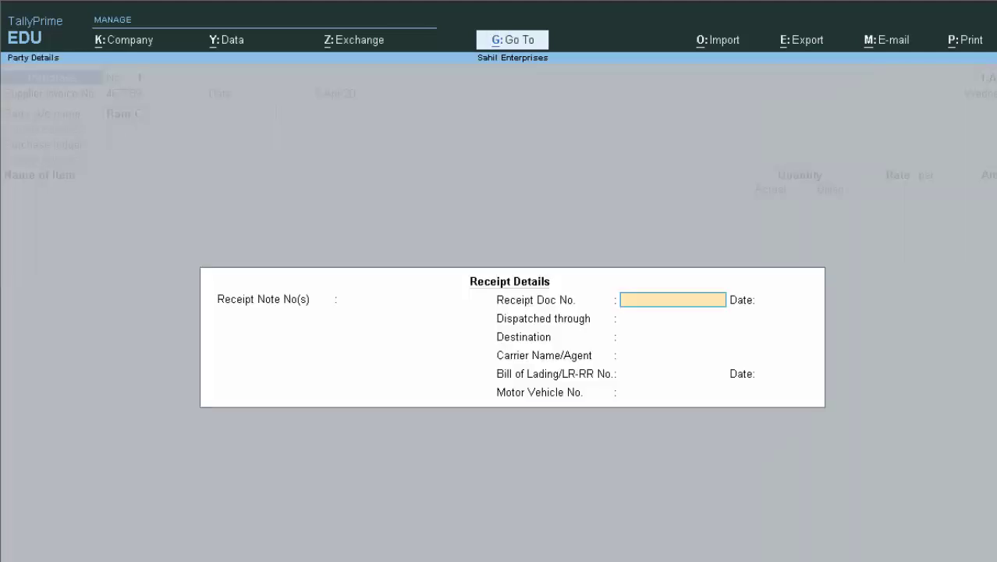
pyautogui.press('Return')
pyautogui.press('Return')
pyautogui.press('Return')
pyautogui.press('Return')
pyautogui.press('Return')
pyautogui.press('Return')
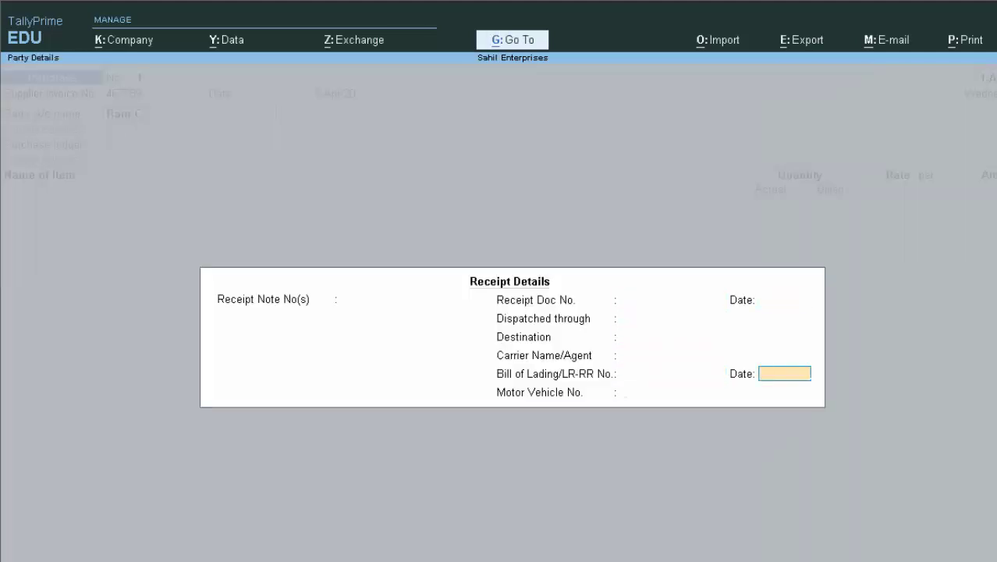
pyautogui.press('Return')
pyautogui.press('Return')
pyautogui.press('Return')
pyautogui.press('Return')
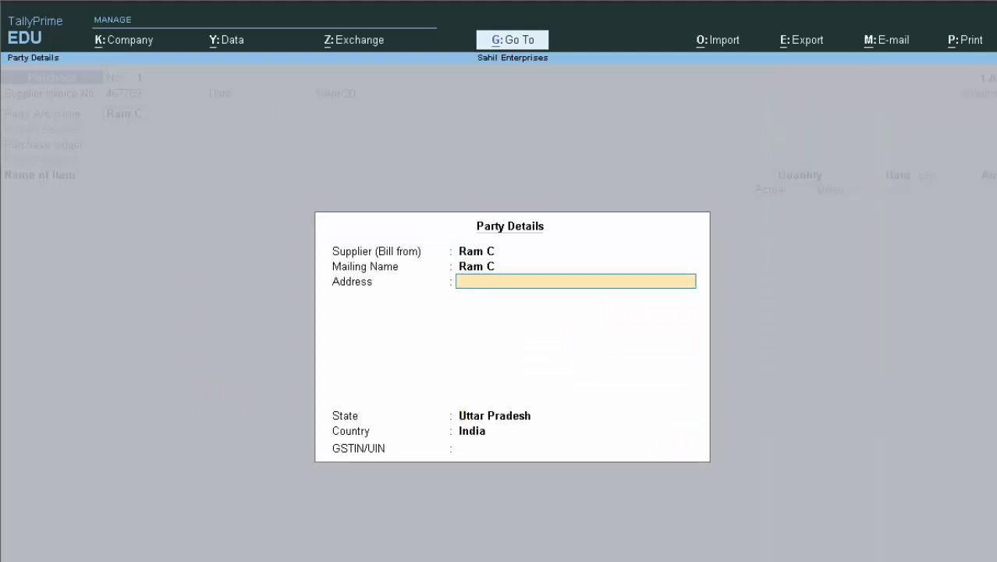
pyautogui.press('Return')
pyautogui.press('Return')
pyautogui.press('Return')
pyautogui.press('Return')
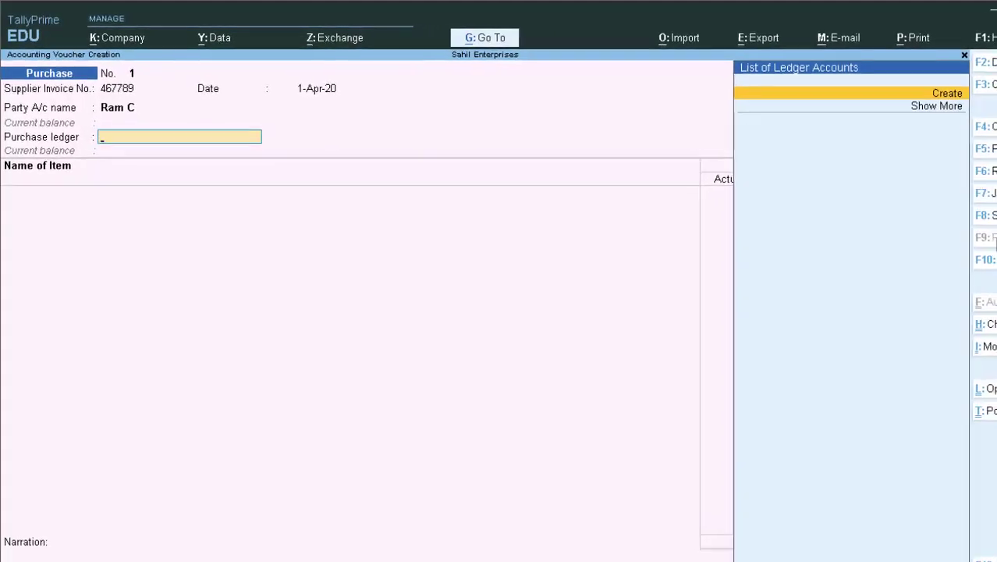
# Create Purchase A/c under Purchase Accounts with ledger type Not Applicable
pyautogui.write('Pu')
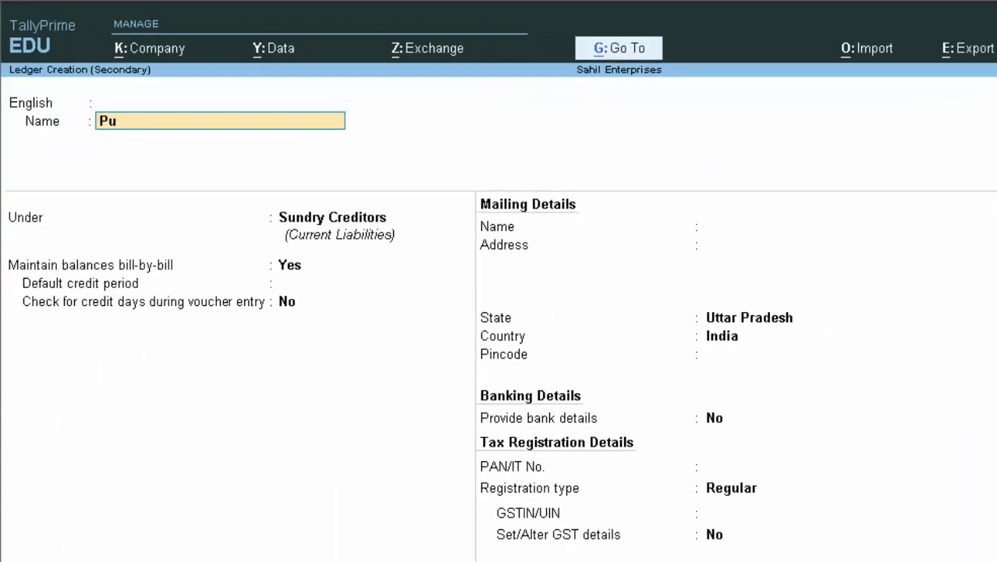
pyautogui.write('chase')
pyautogui.write(' ac')
pyautogui.press('Return')
pyautogui.press('Return')
pyautogui.press('Return')
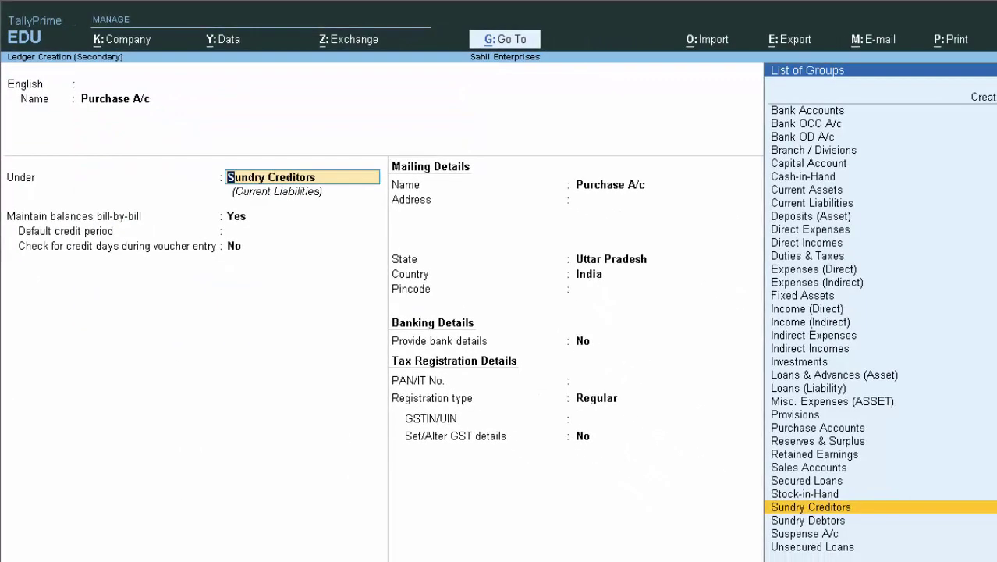
pyautogui.write('p')
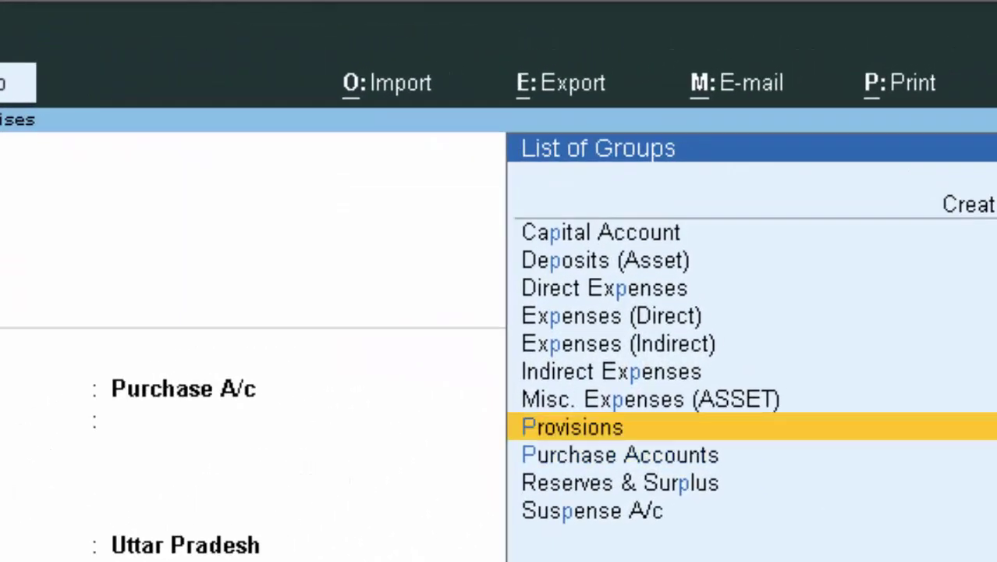
pyautogui.press('Down')
pyautogui.press('Return')
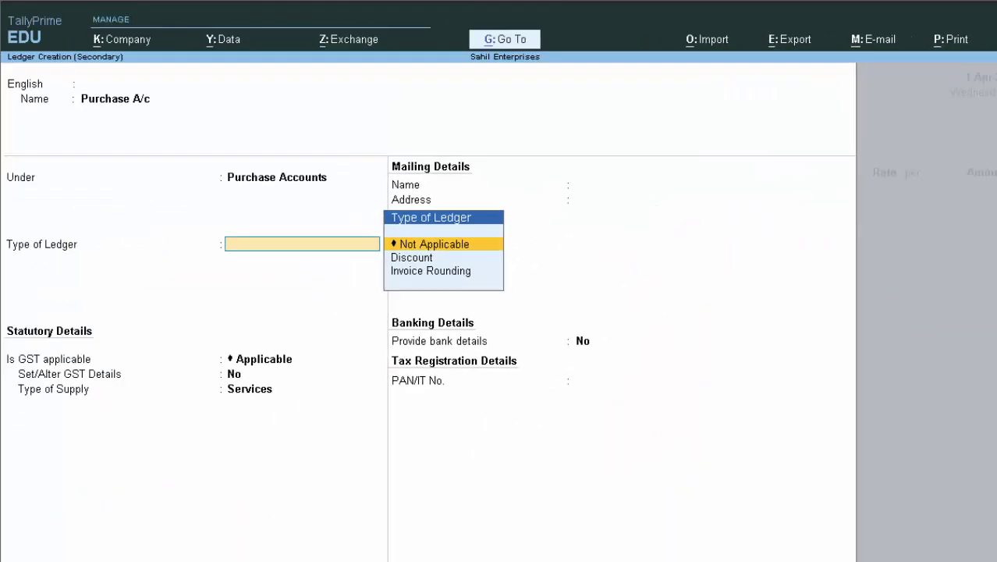
pyautogui.press('Return')
pyautogui.press('Return')
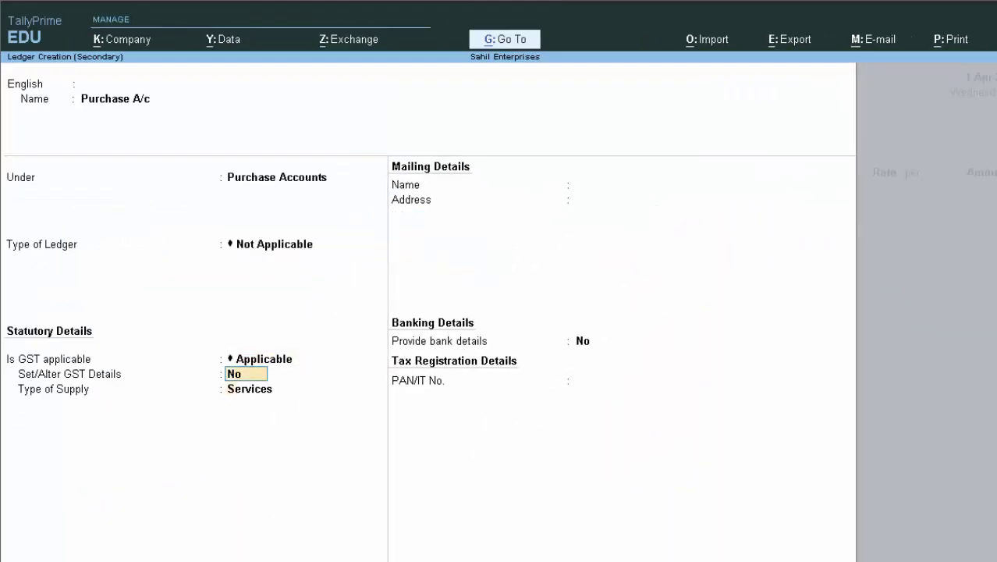
pyautogui.press('Return')
pyautogui.press('Return')
pyautogui.press('Return')
pyautogui.press('Return')
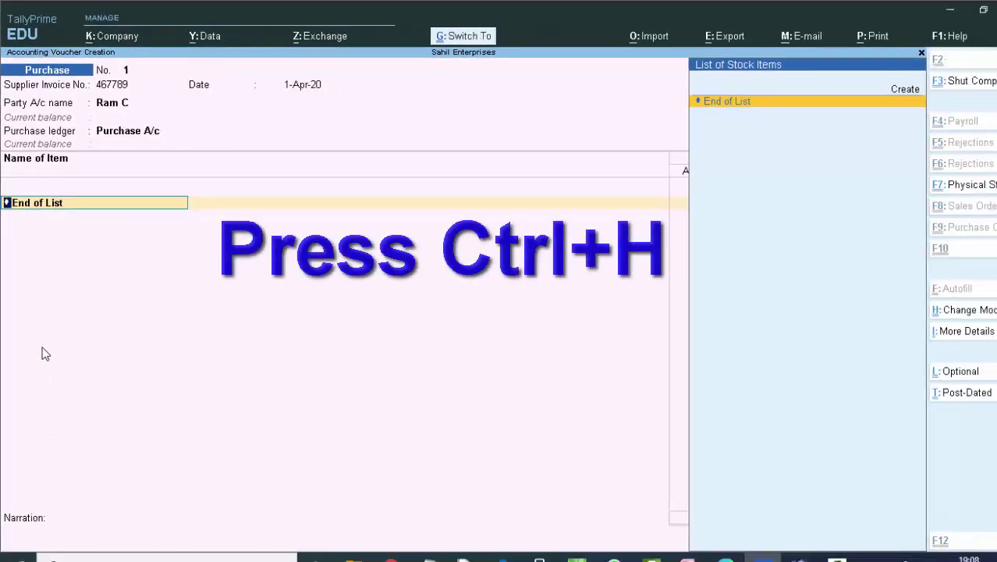
# Change the purchase voucher to As Voucher mode with Particulars, Debit and Credit columns
pyautogui.hotkey('ctrl', 'h')
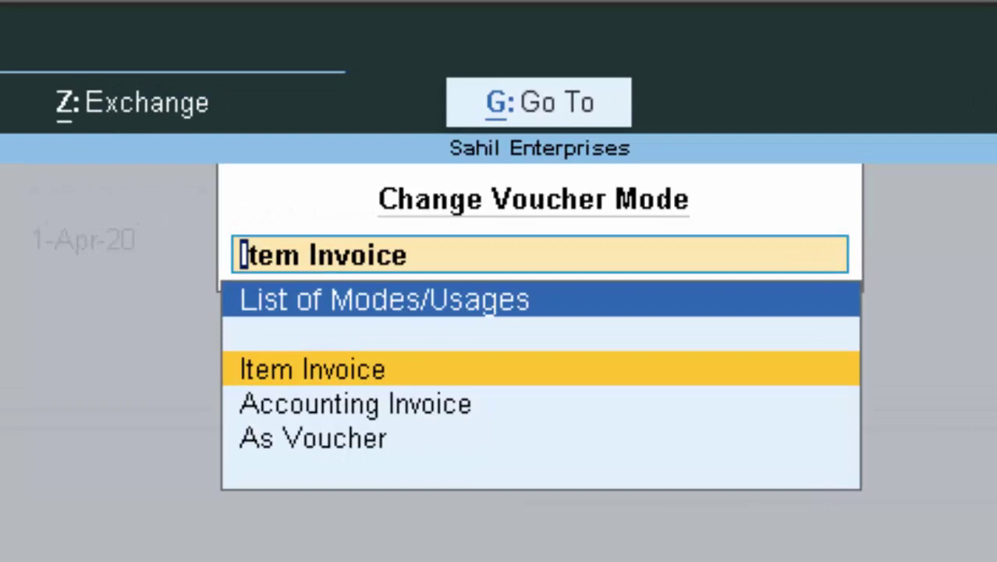
pyautogui.press('Down')
pyautogui.press('Down')
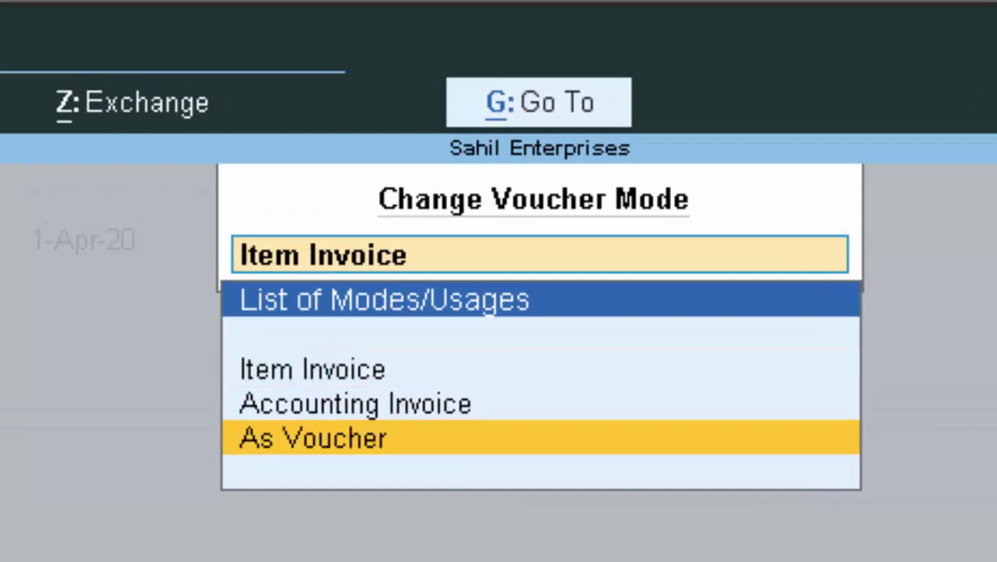
pyautogui.press('Return')
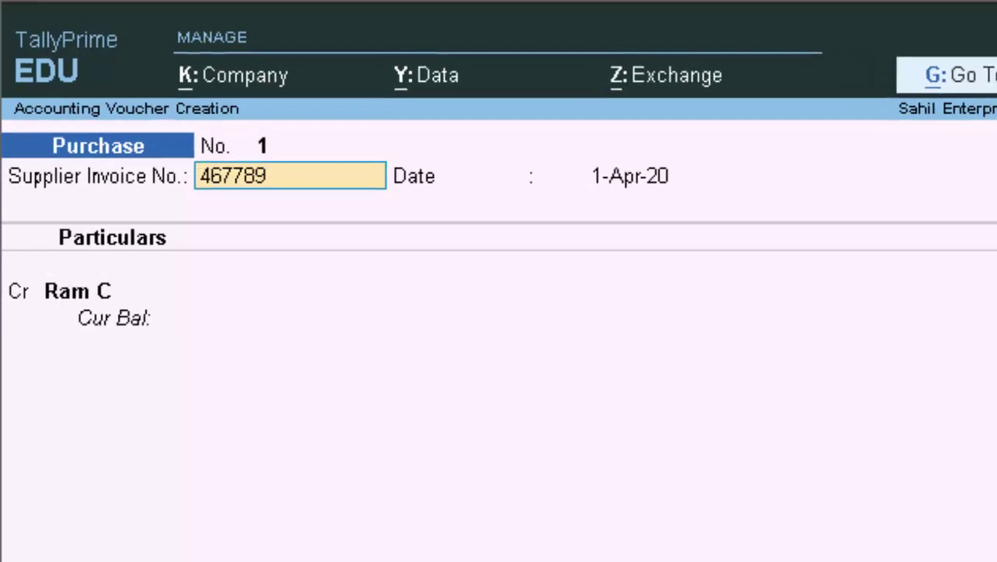
# Keep Ram C as party, credit 5000, and add new bill reference 467789
pyautogui.click(638, 178)
pyautogui.press('Return')
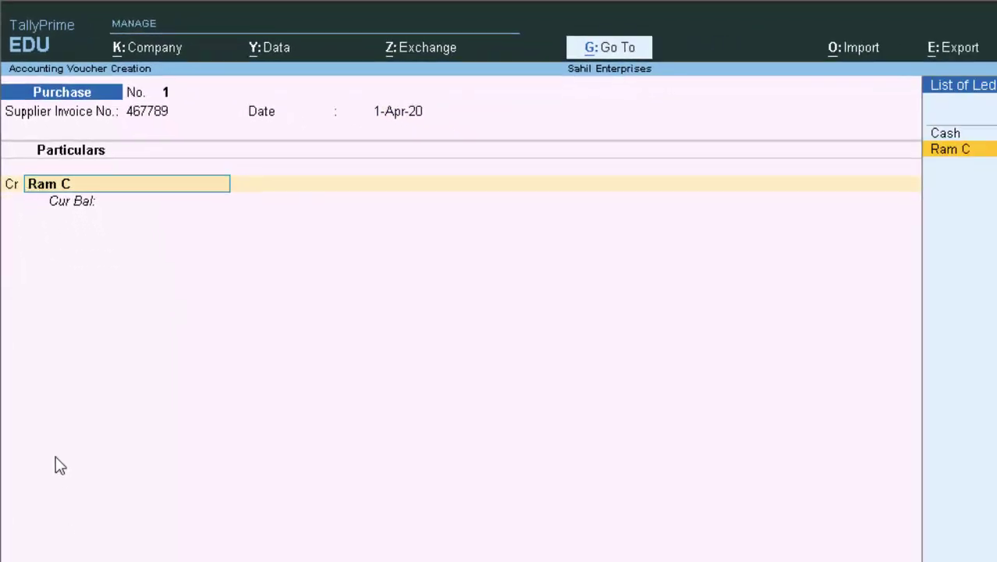
pyautogui.press('Return')
pyautogui.press('Return')
pyautogui.press('Return')
pyautogui.press('Return')
pyautogui.press('Return')
pyautogui.press('Return')
pyautogui.press('Return')
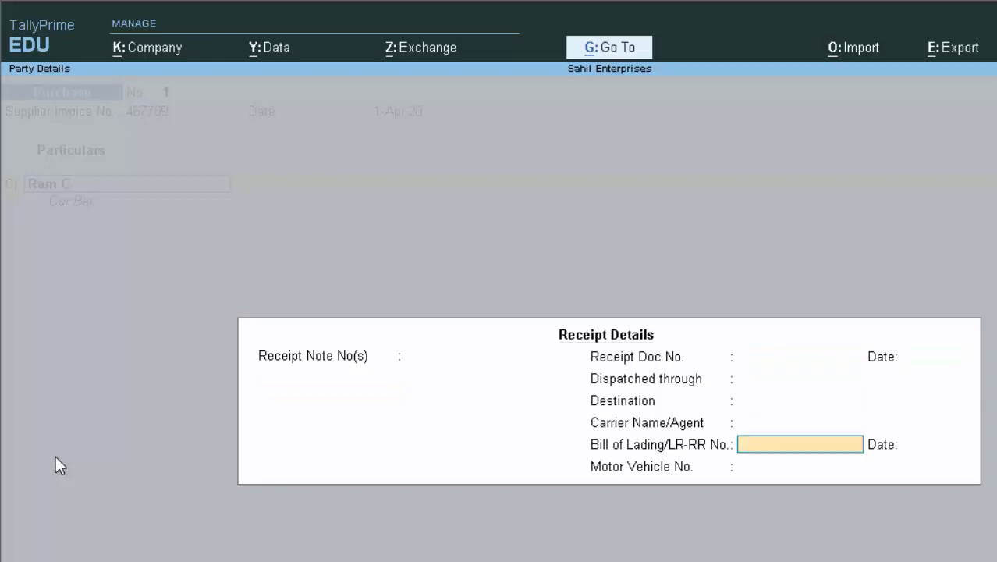
pyautogui.press('Return')
pyautogui.press('Return')
pyautogui.press('Return')
pyautogui.press('Return')
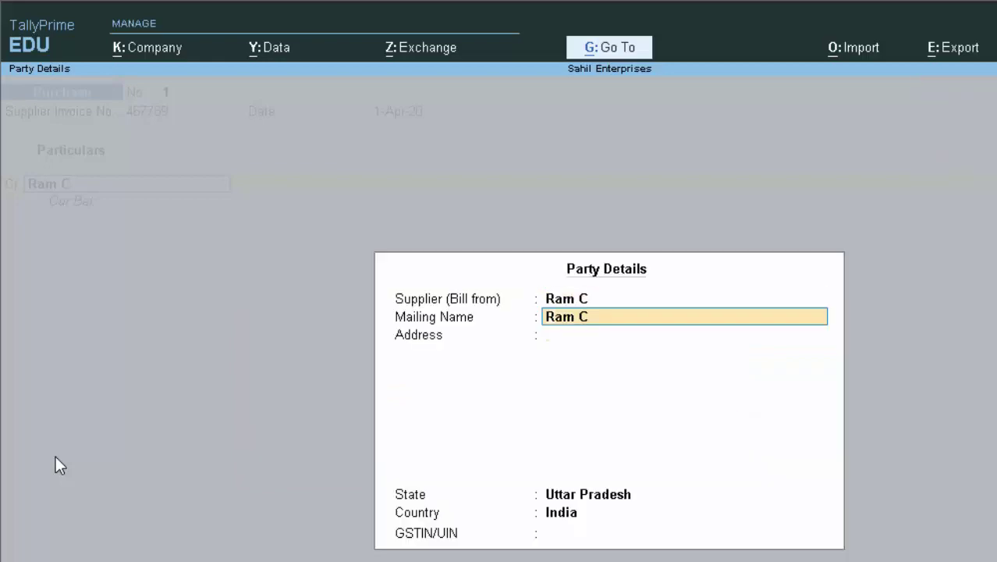
pyautogui.press('Return')
pyautogui.press('Return')
pyautogui.press('Return')
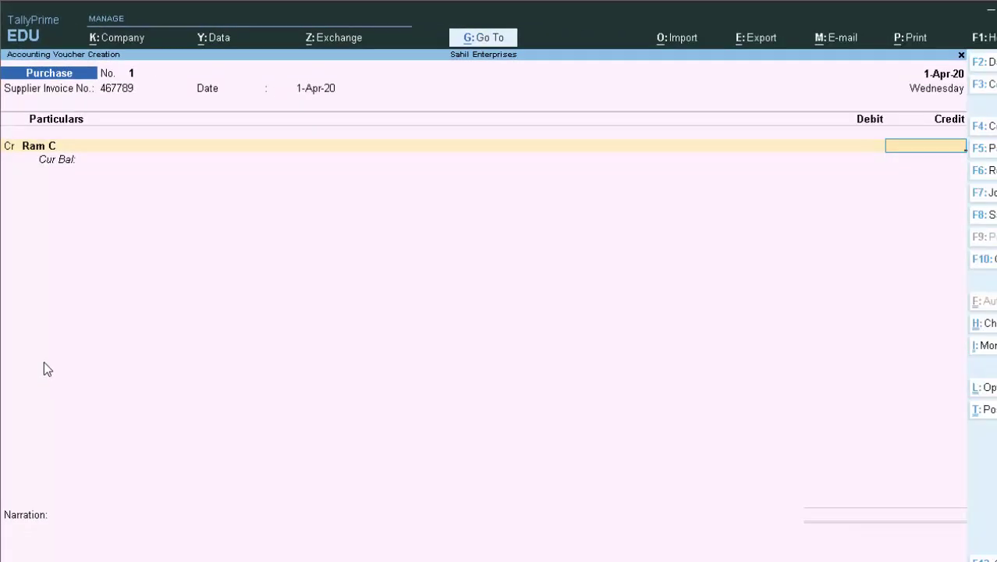
pyautogui.write('500')
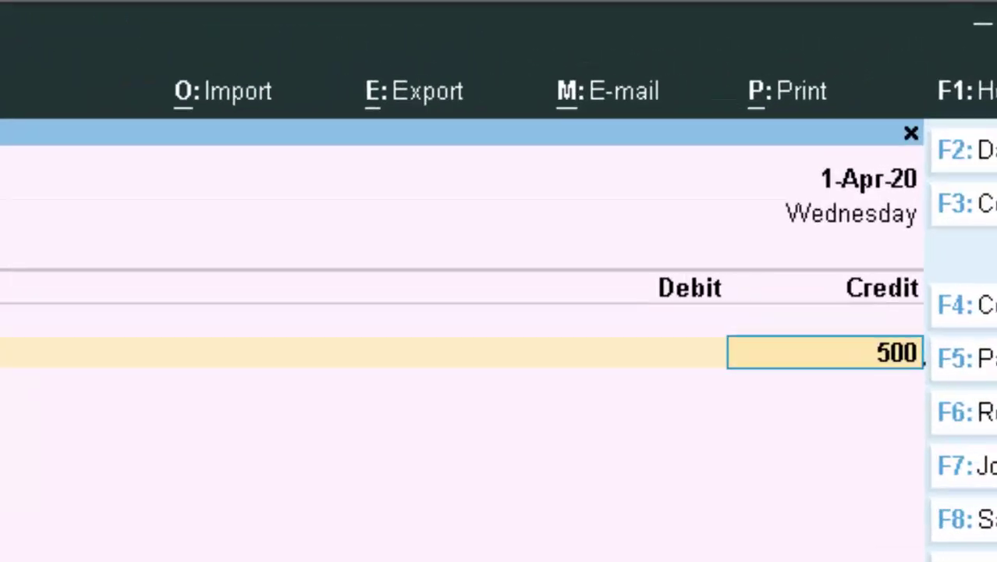
pyautogui.write('0')
pyautogui.press('Return')
pyautogui.press('Return')
pyautogui.write('4')
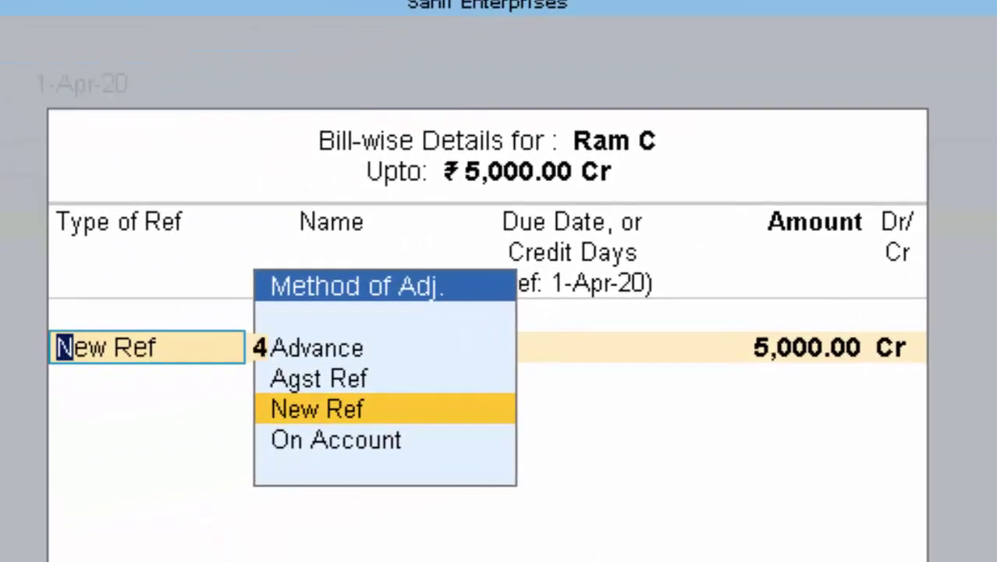
pyautogui.write('67789')
pyautogui.press('Return')
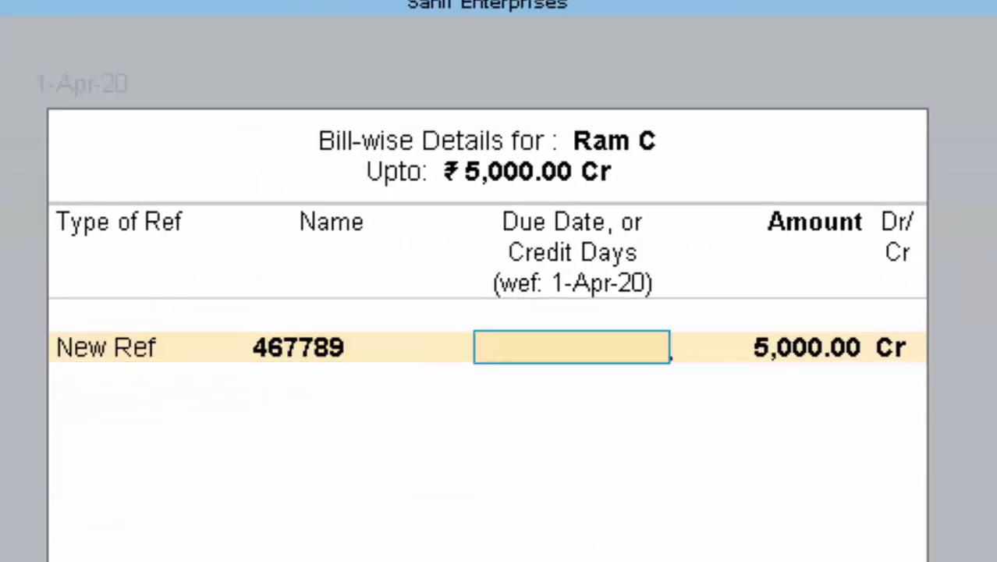
pyautogui.press('Return')
pyautogui.press('Return')
pyautogui.press('Return')
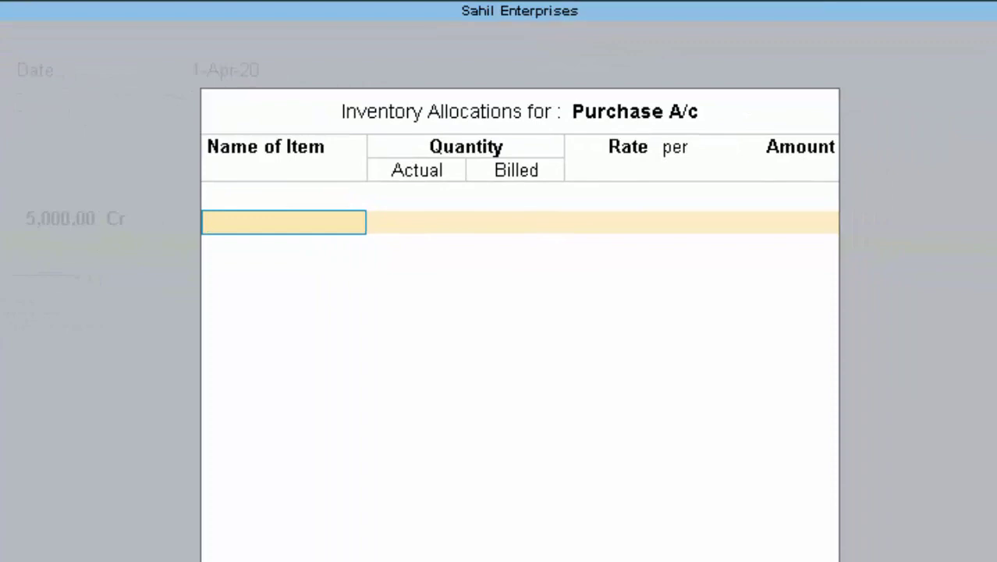
# Skip inventory allocation and create cost centre LED under Primary for the 5,000 debit
pyautogui.press('Return')
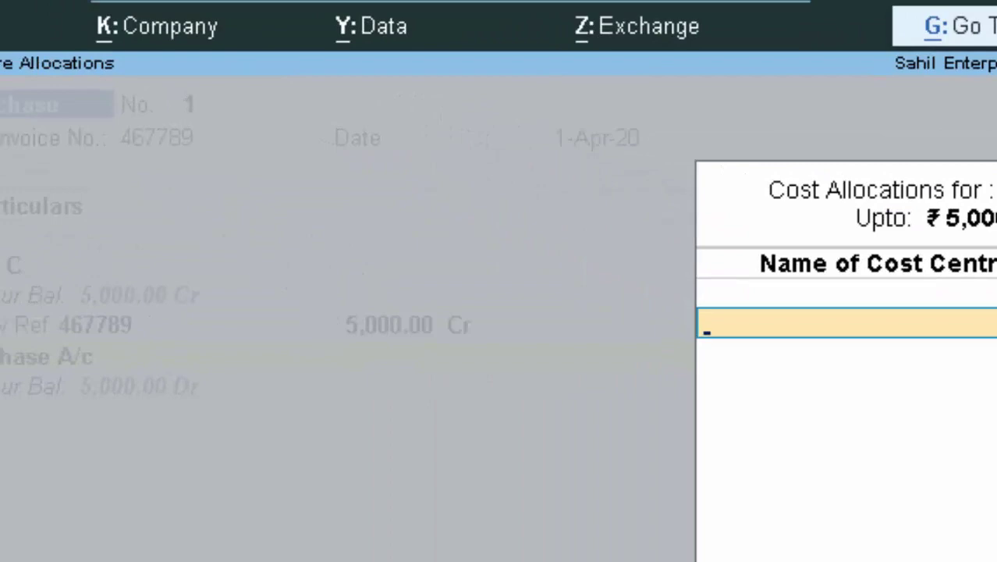
pyautogui.hotkey('alt', 'c')
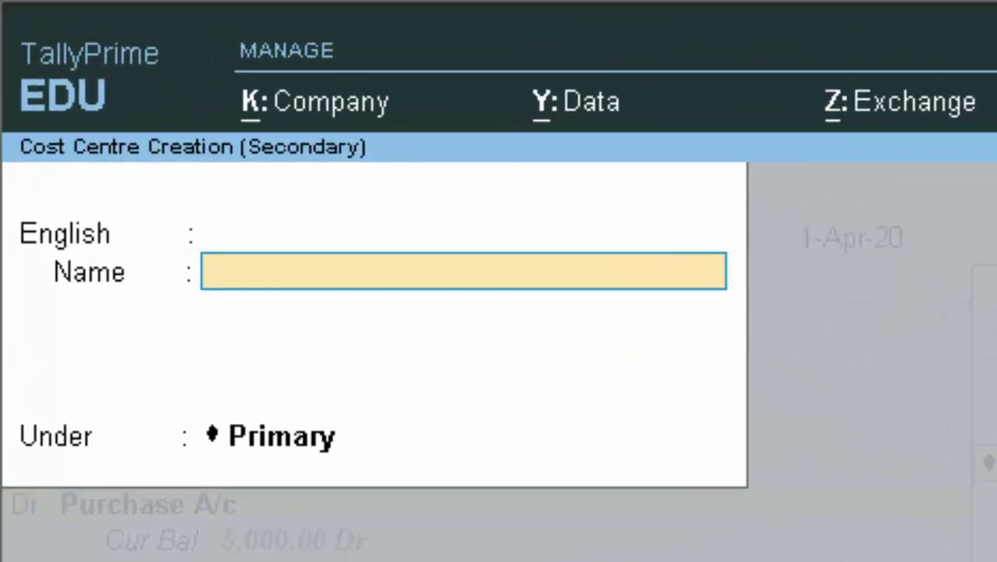
pyautogui.write('L')
pyautogui.write('ED')
pyautogui.press('Return')
pyautogui.press('Return')
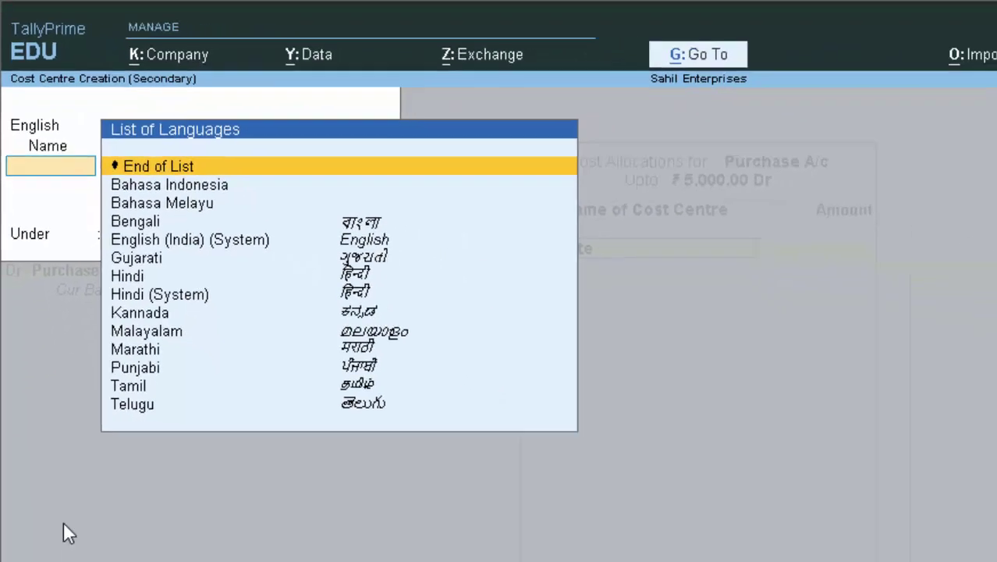
pyautogui.press('Return')
pyautogui.press('Return')
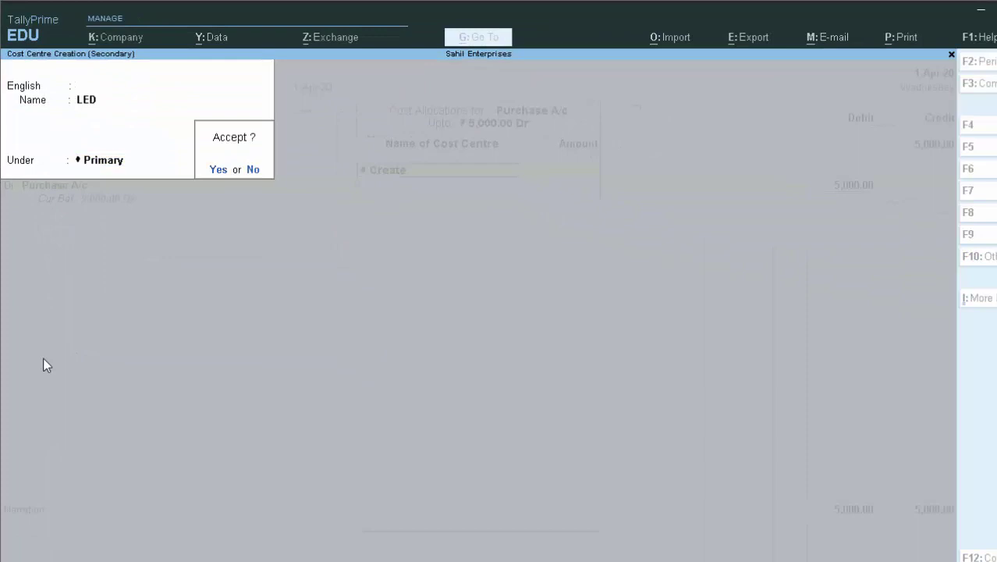
pyautogui.press('Return')
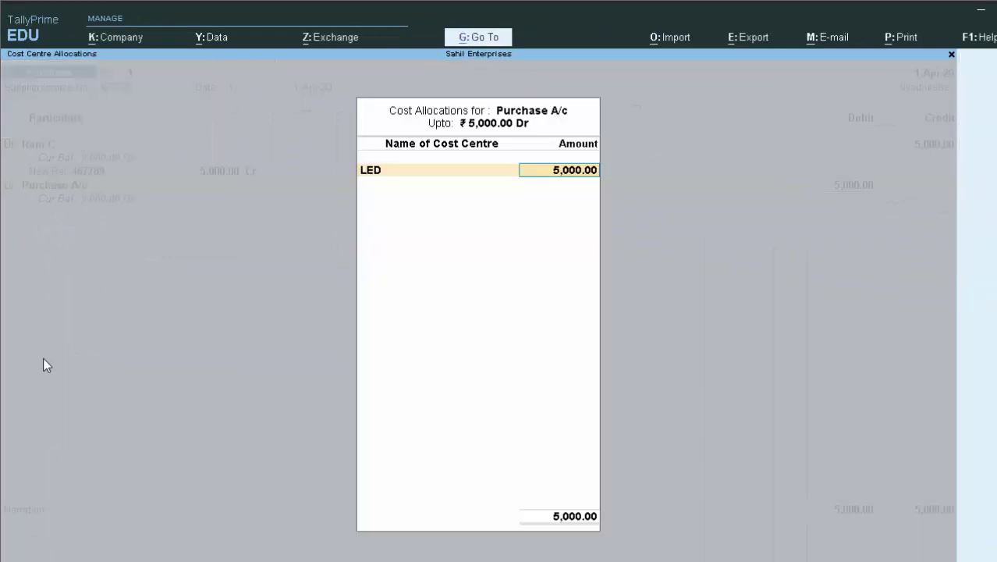
pyautogui.press('Return')
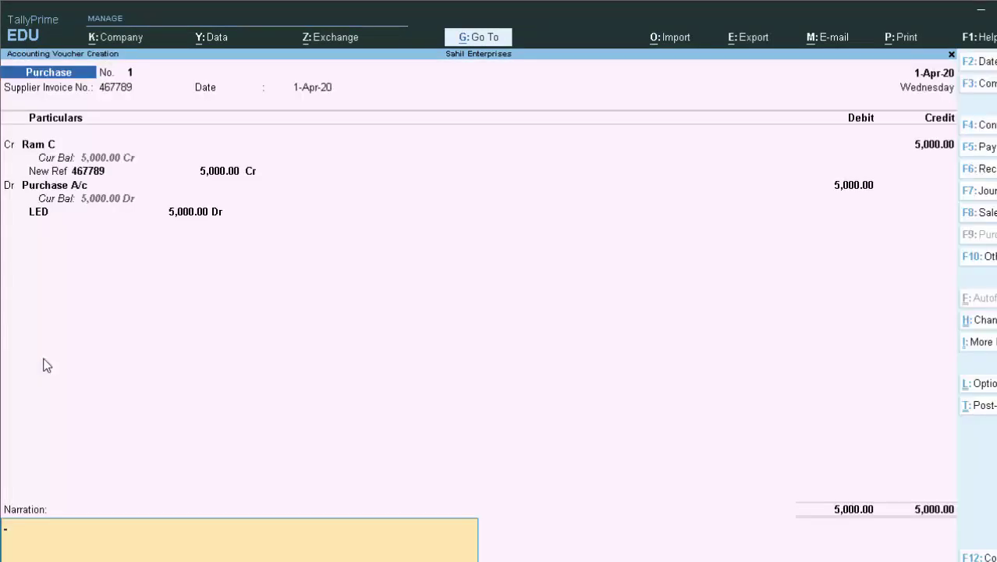
# Leave the narration blank and accept purchase voucher No. 1
pyautogui.press('Return')
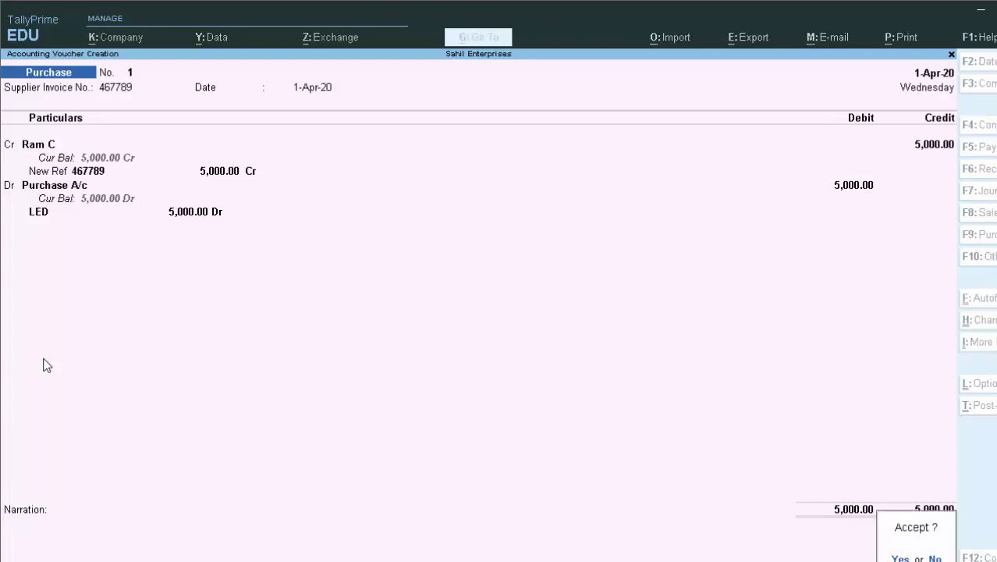
pyautogui.press('Return')
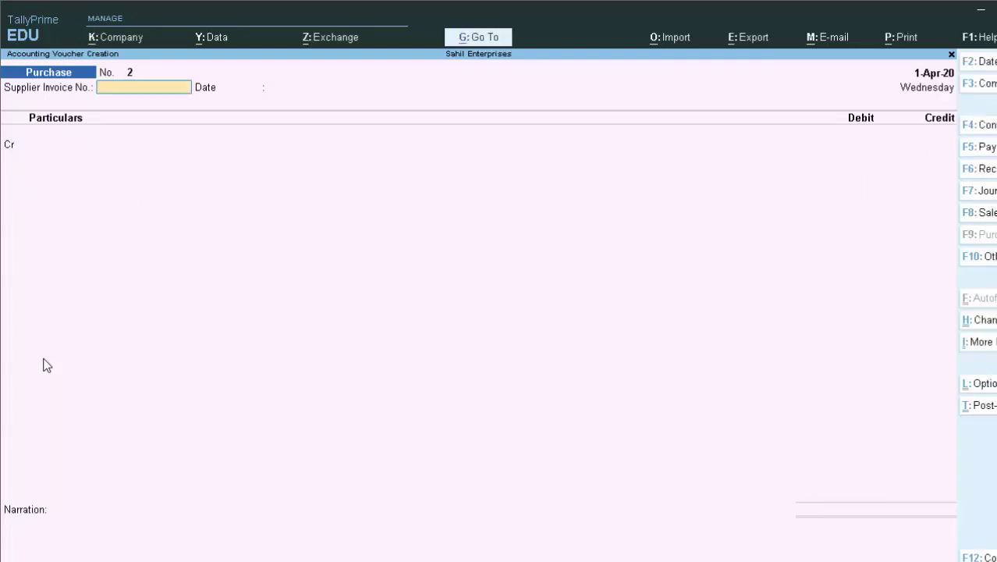